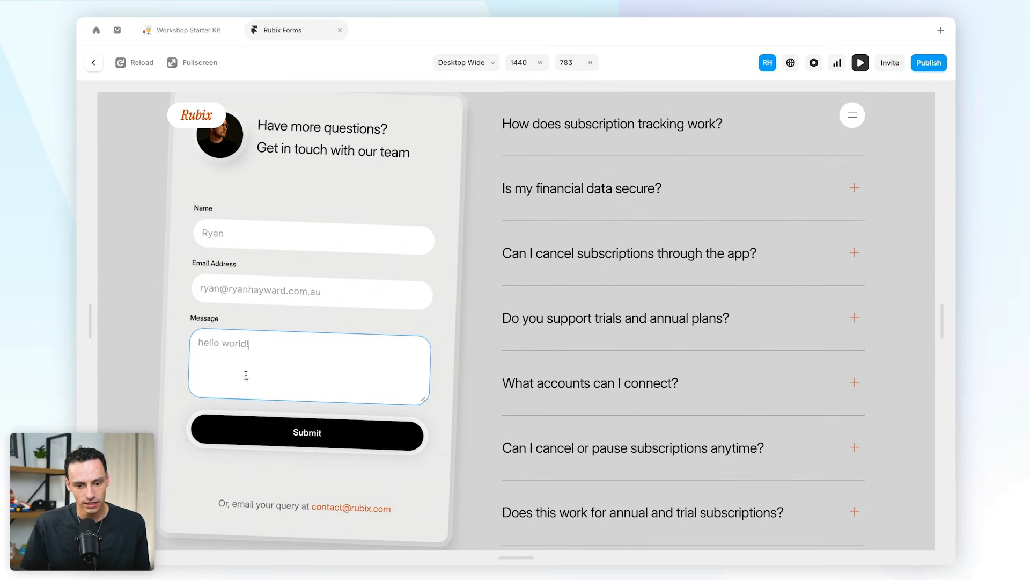
# - Submit the preview contact form filled with a name, e-mail and 'hello world!' message
pyautogui.click(310, 432)
pyautogui.scroll(1, 462, 434)
pyautogui.scroll(2, 462, 434)
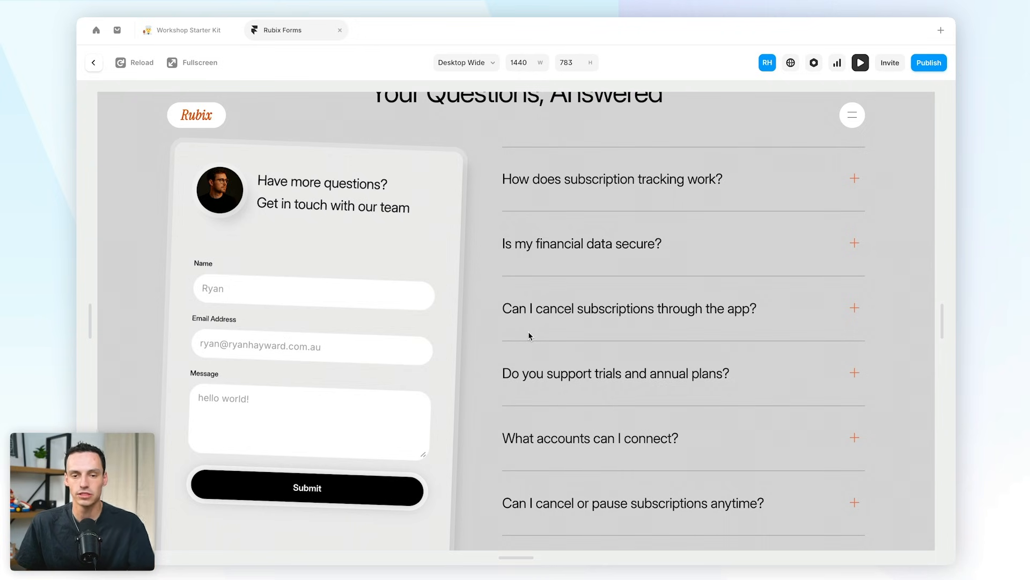
pyautogui.scroll(-1, 530, 339)
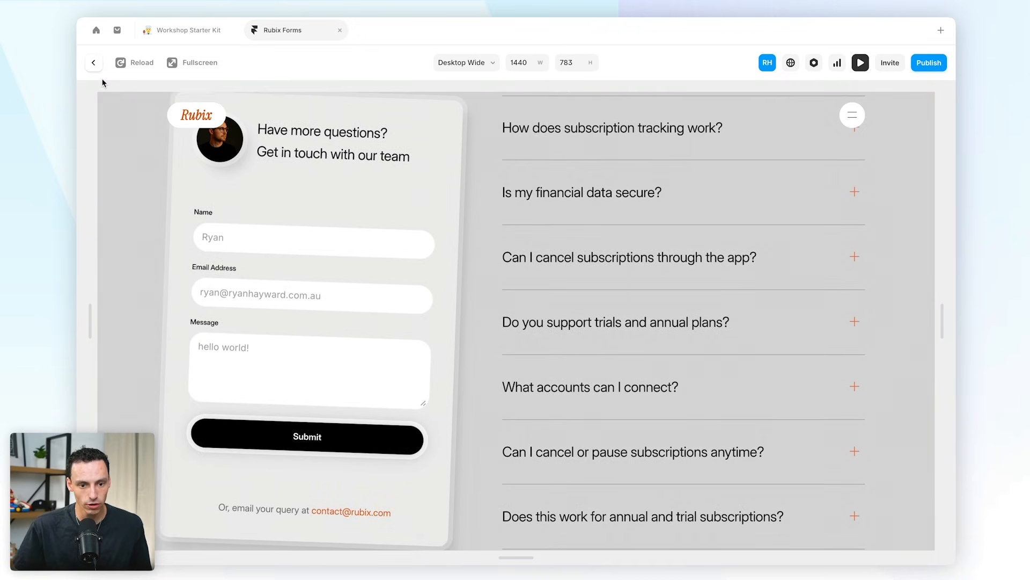
# - Exit the live preview and browse the Insert panel's Forms elements
pyautogui.click(93, 62)
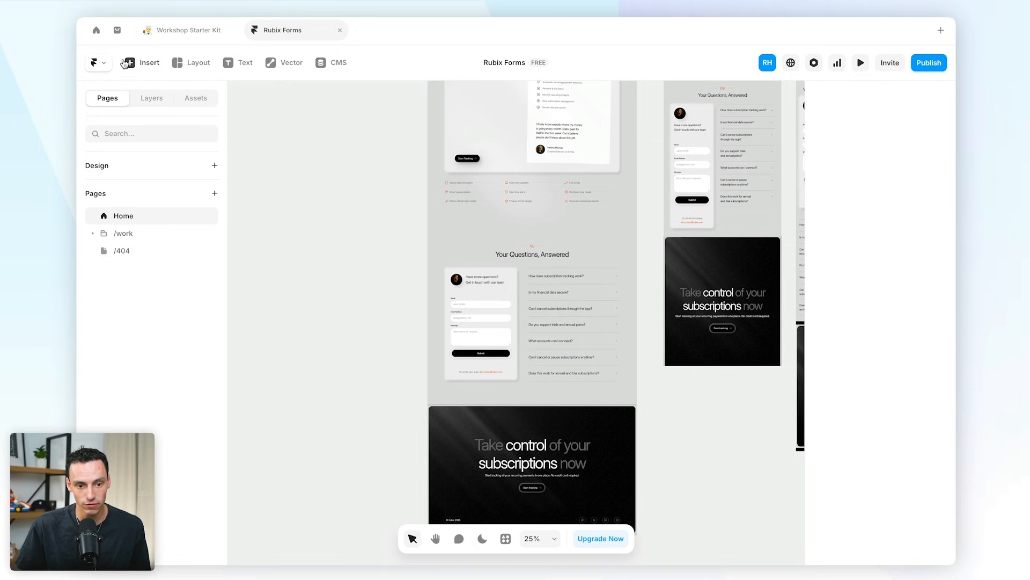
pyautogui.click(142, 62)
pyautogui.moveTo(168, 316)
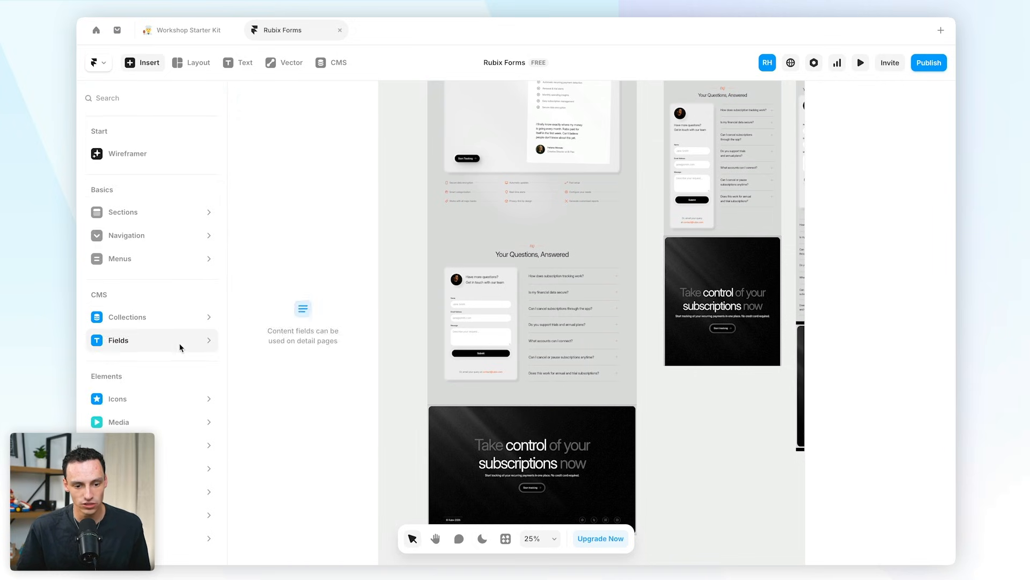
pyautogui.moveTo(153, 411)
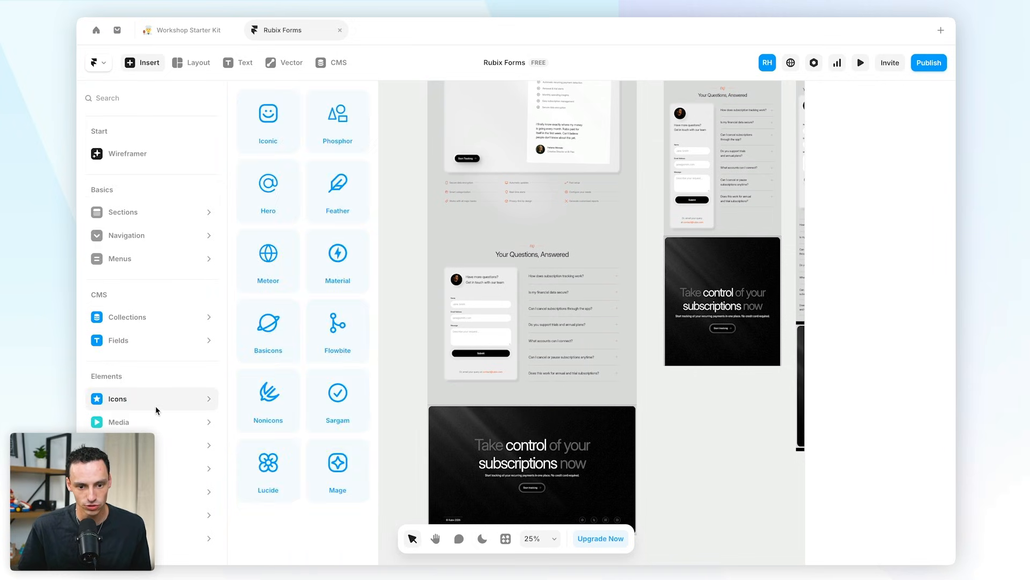
pyautogui.moveTo(156, 445)
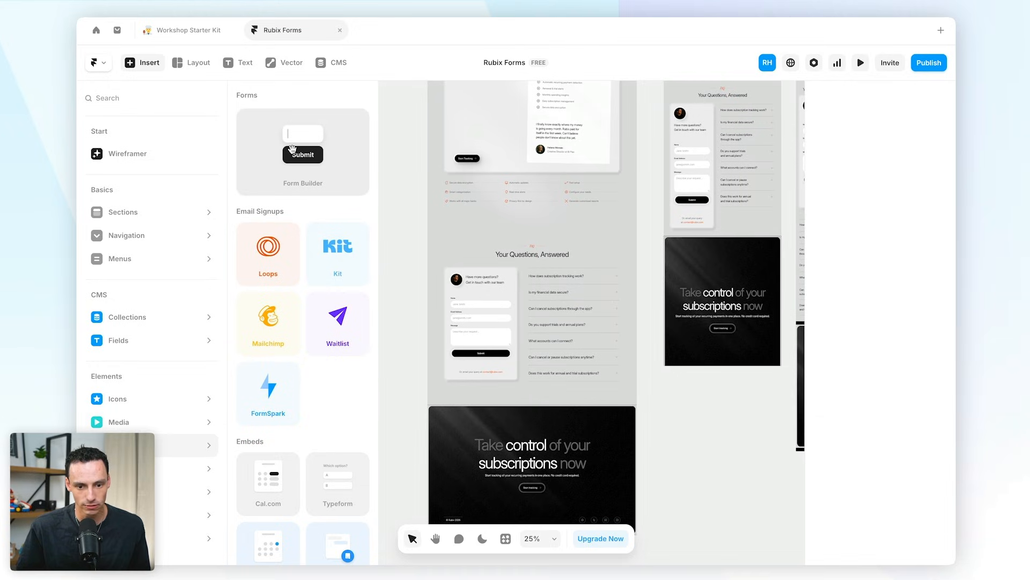
# - Check the Message field's Input Type options, keeping Text Area, then select the form container
pyautogui.click(489, 328)
pyautogui.scroll(10, 486, 333)
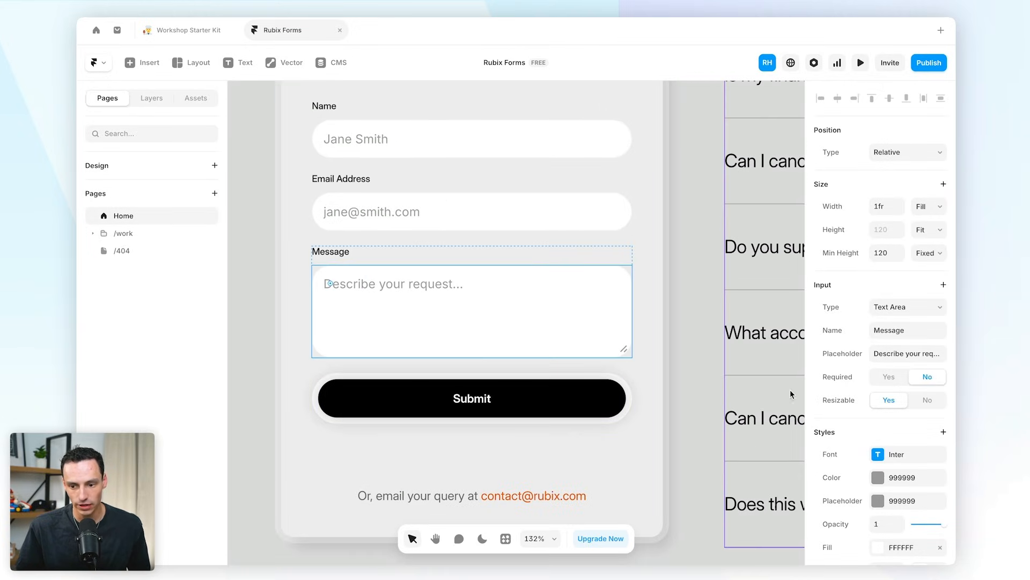
pyautogui.click(874, 307)
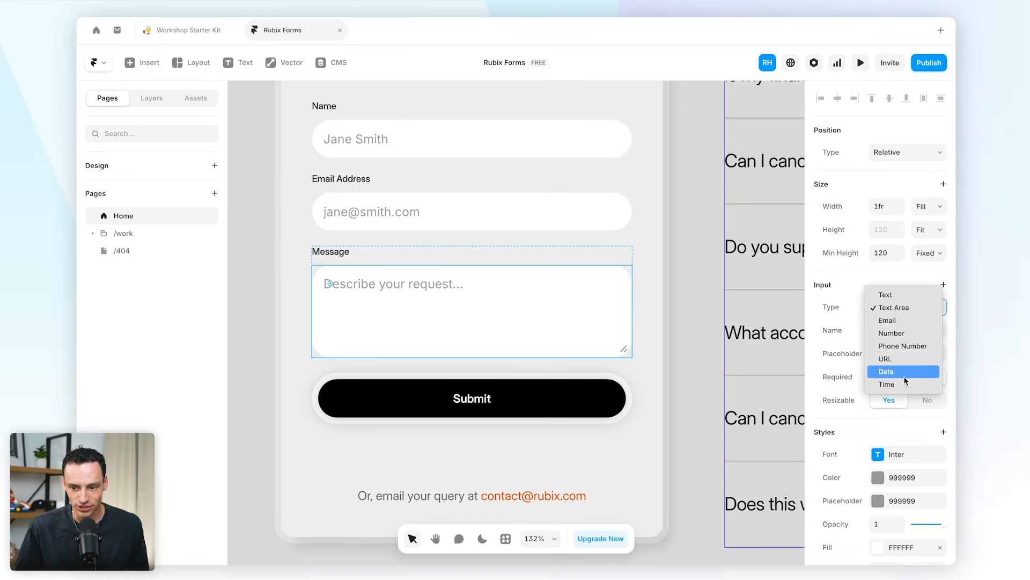
pyautogui.click(894, 307)
pyautogui.click(675, 321)
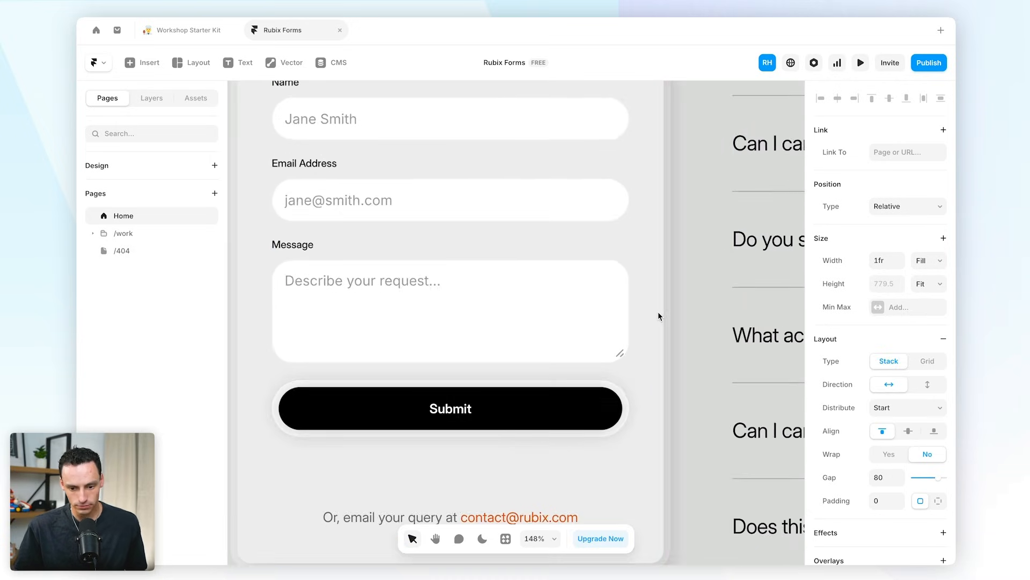
pyautogui.scroll(-5, 658, 311)
pyautogui.scroll(5, 523, 360)
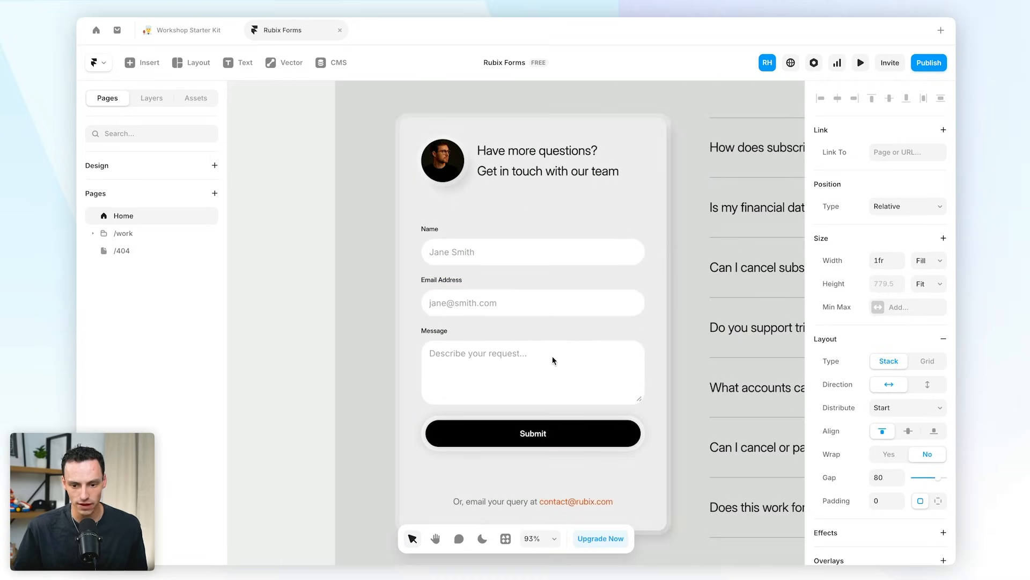
pyautogui.hscroll(1, 623, 494)
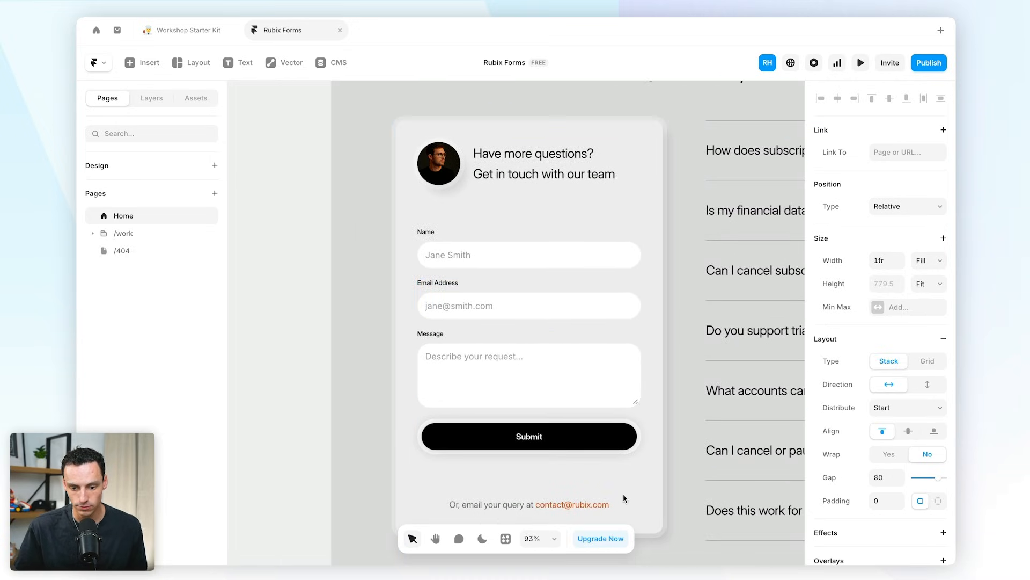
pyautogui.scroll(-1, 516, 502)
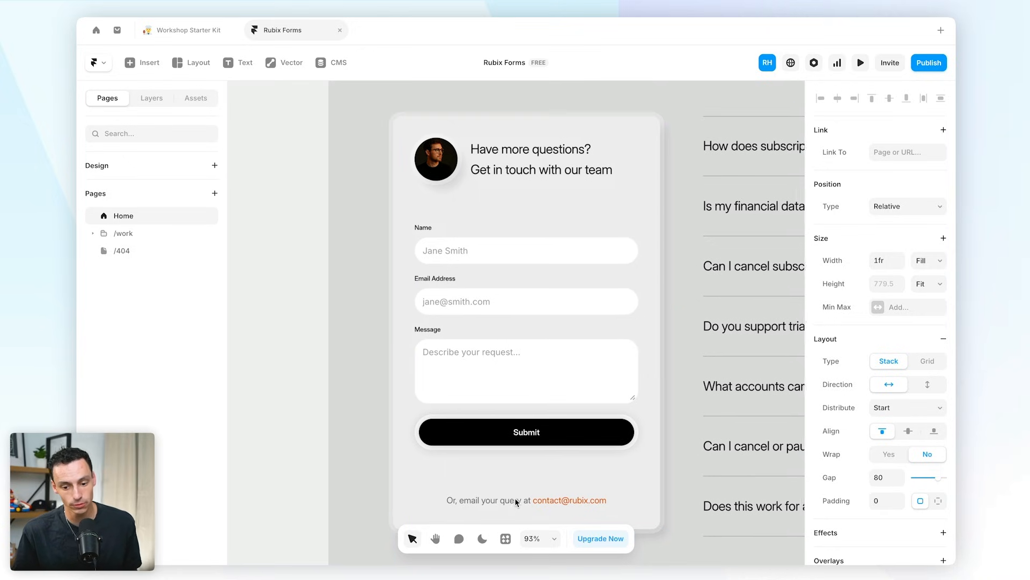
# - Search for 'framerforms' and launch the FramerForms plugin
pyautogui.click(506, 539)
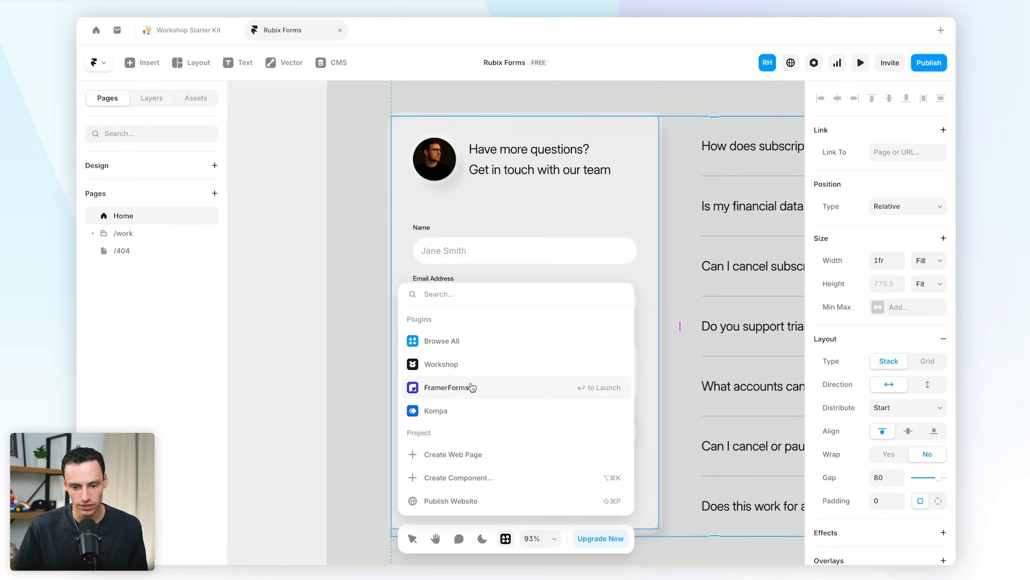
pyautogui.write('framerforms')
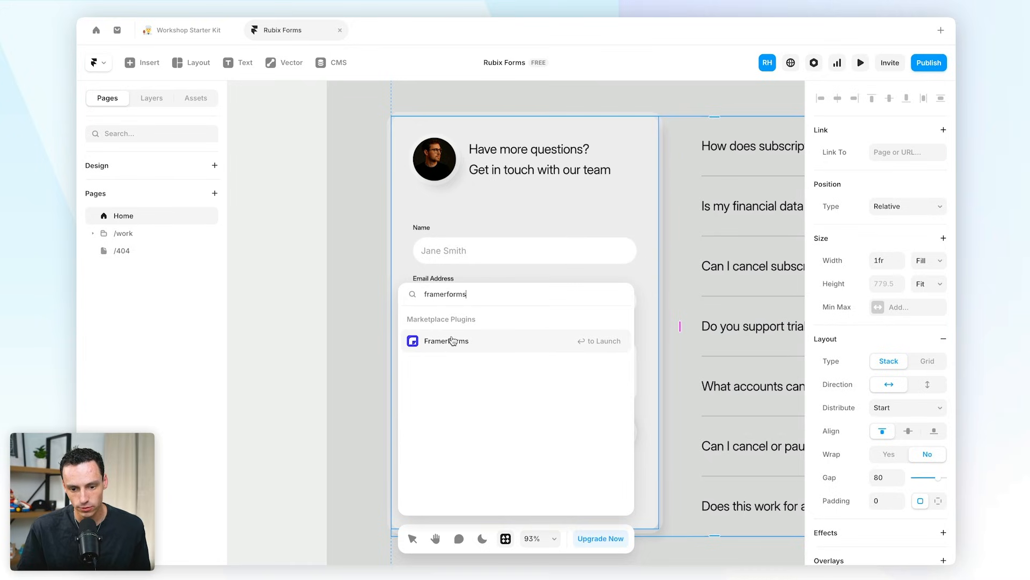
pyautogui.click(452, 341)
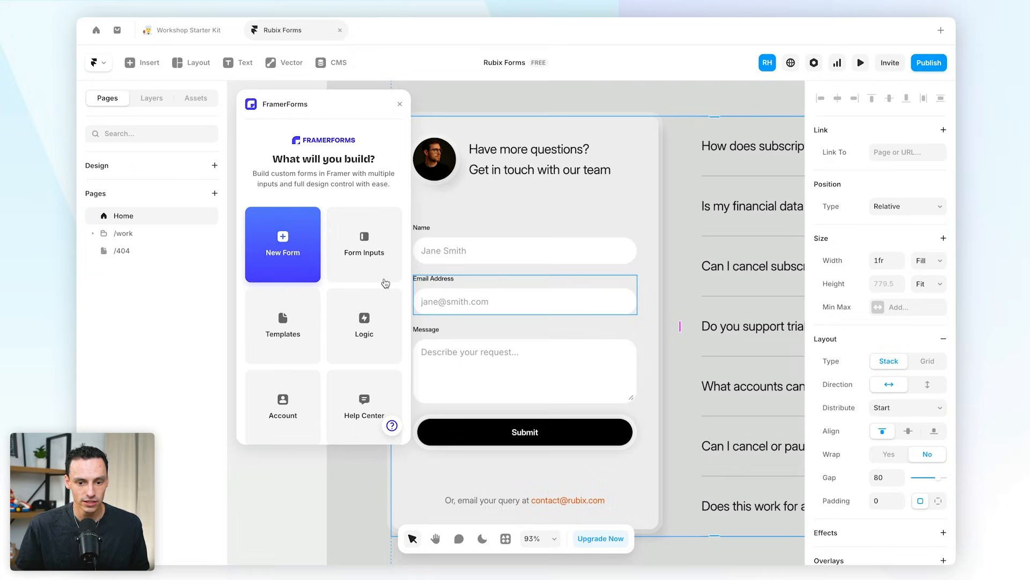
# - Browse the FramerForms Form Inputs list of 28 input types
pyautogui.click(373, 268)
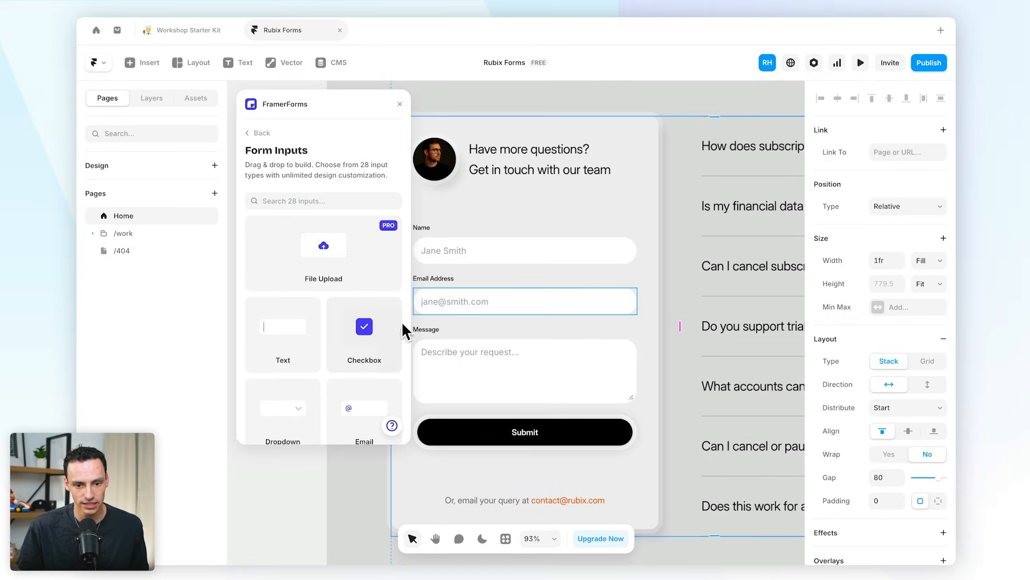
pyautogui.scroll(-3, 349, 271)
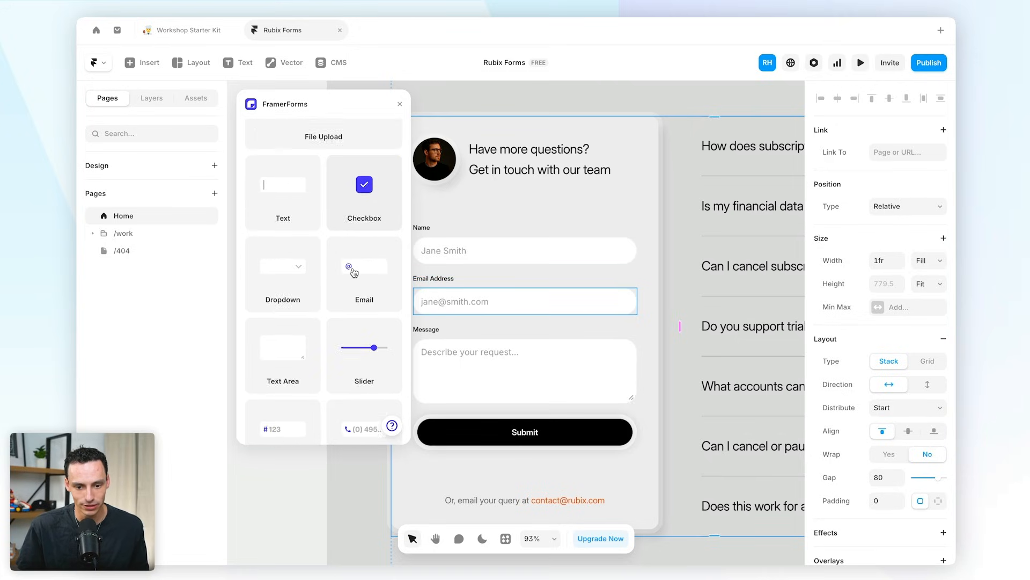
pyautogui.scroll(-2, 378, 267)
pyautogui.scroll(-7, 356, 260)
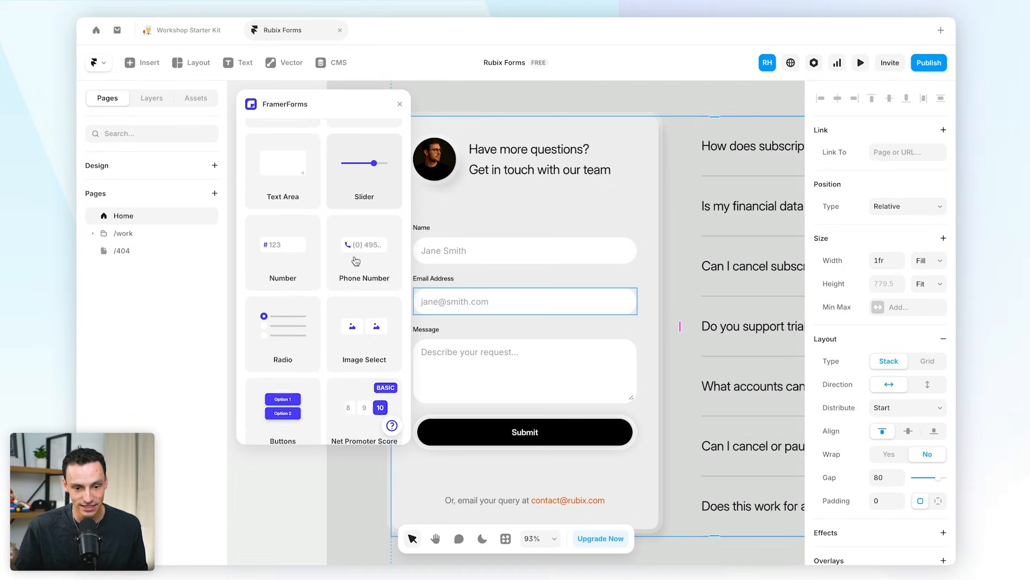
pyautogui.scroll(3, 343, 230)
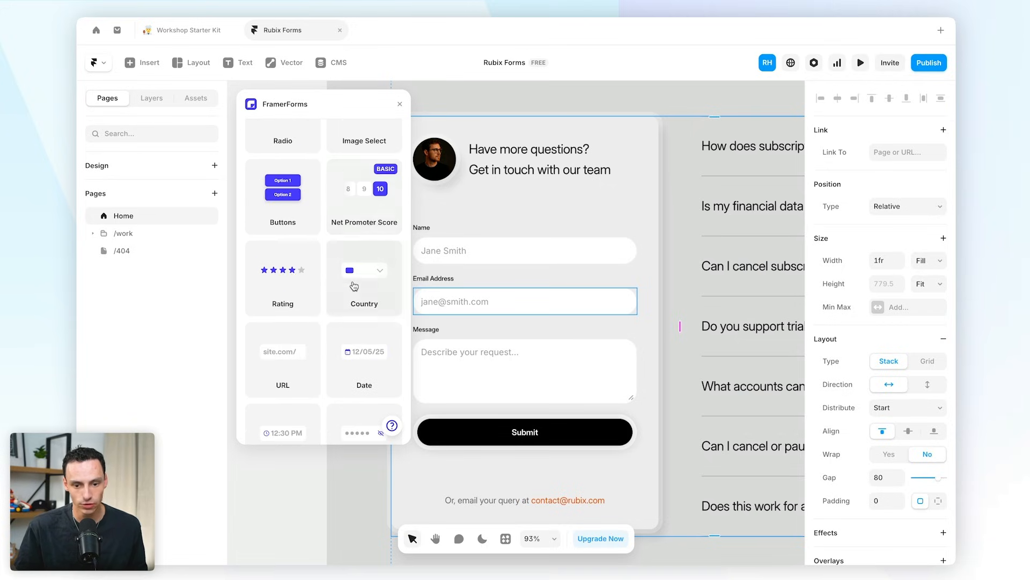
pyautogui.scroll(-7, 354, 286)
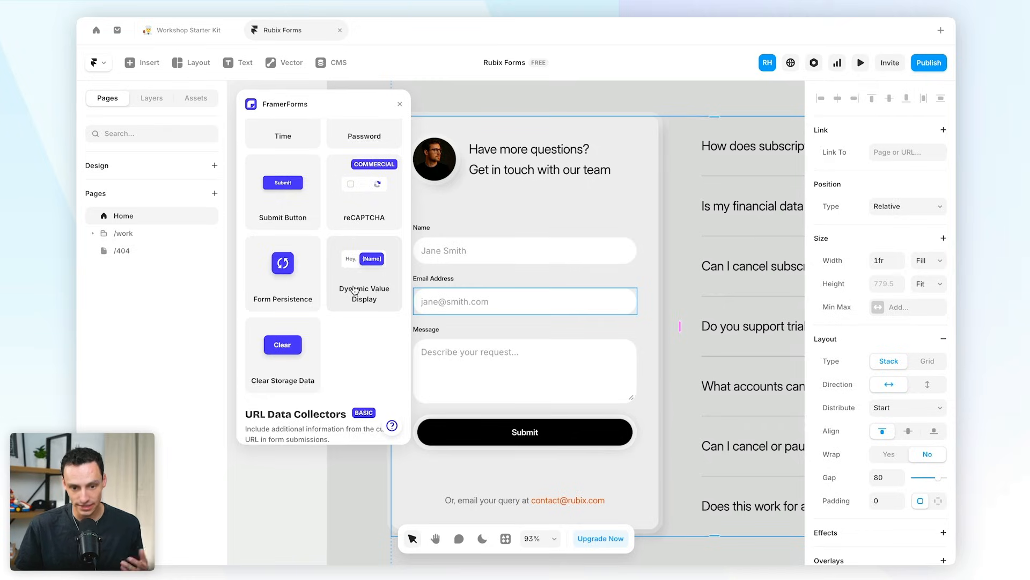
pyautogui.scroll(10, 356, 290)
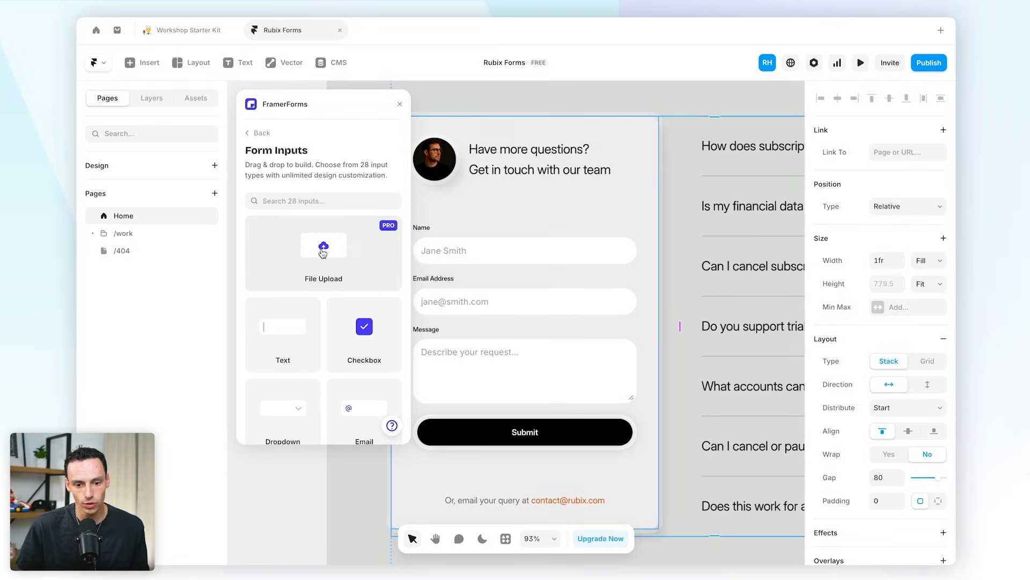
# - Add a File Upload field above Submit and set its width to 100%
pyautogui.moveTo(318, 252); pyautogui.dragTo(499, 410)
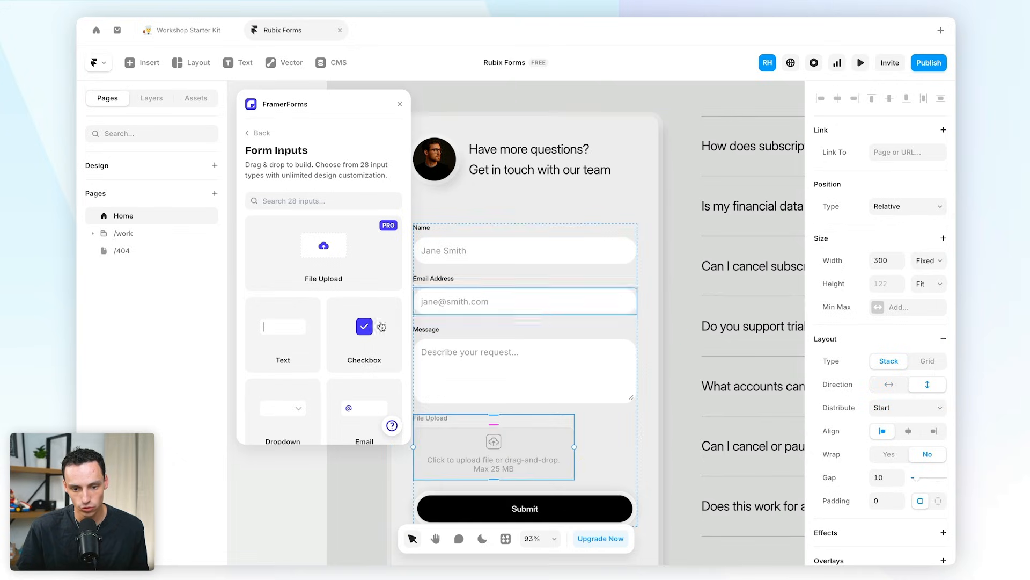
pyautogui.click(400, 103)
pyautogui.click(154, 98)
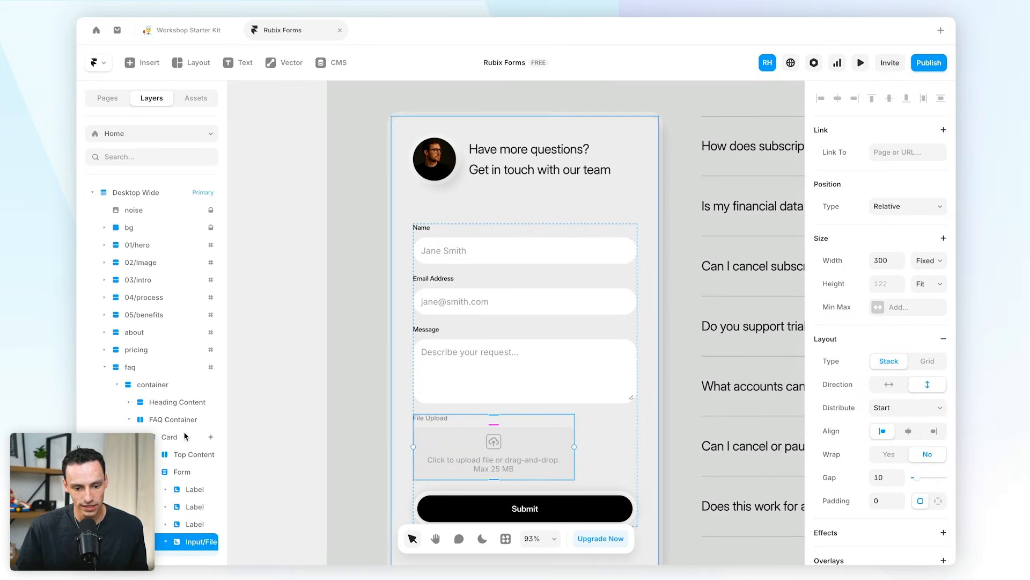
pyautogui.scroll(-3, 195, 424)
pyautogui.click(196, 404)
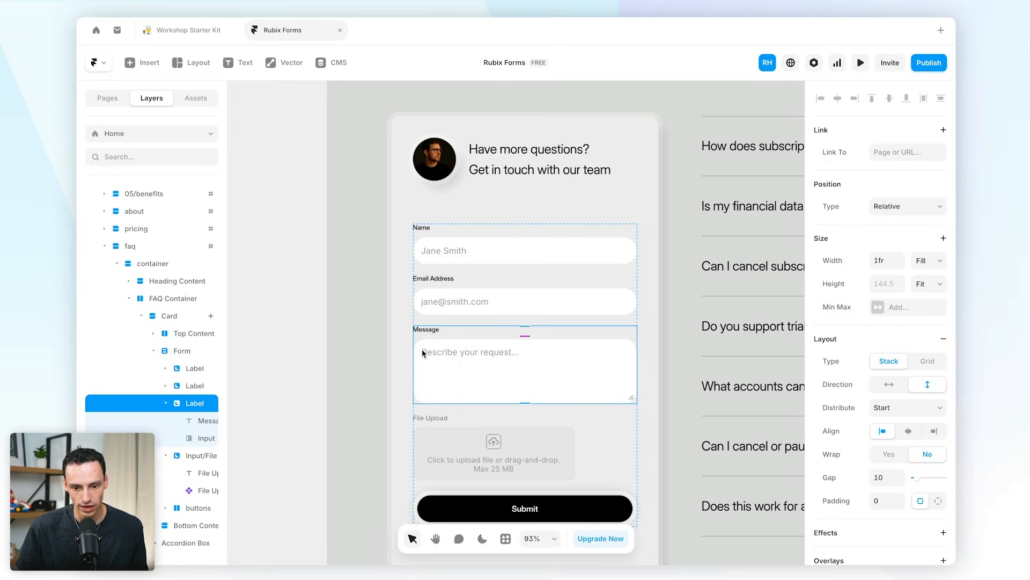
pyautogui.click(166, 403)
pyautogui.scroll(-2, 177, 407)
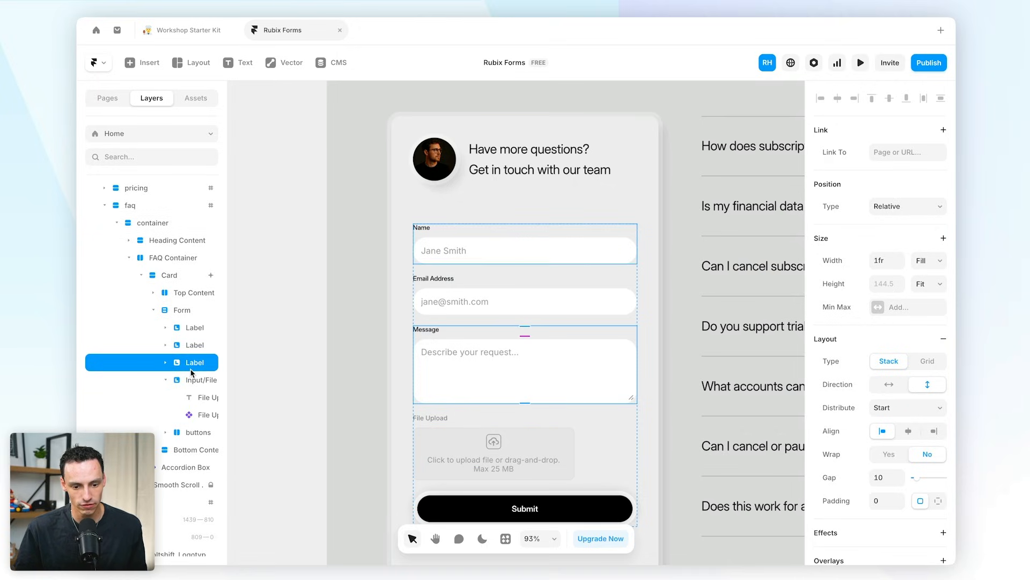
pyautogui.click(189, 371)
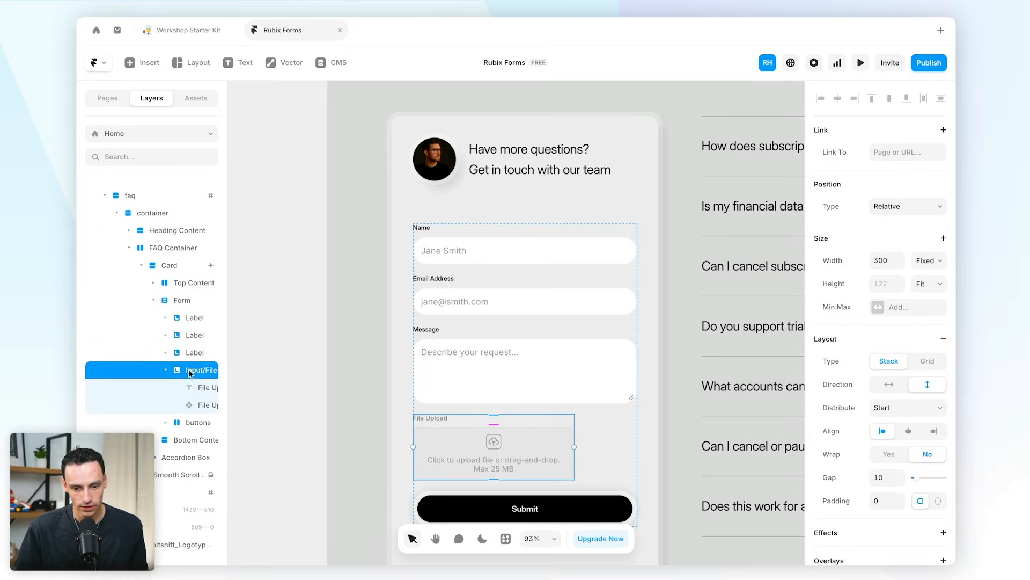
pyautogui.click(890, 262)
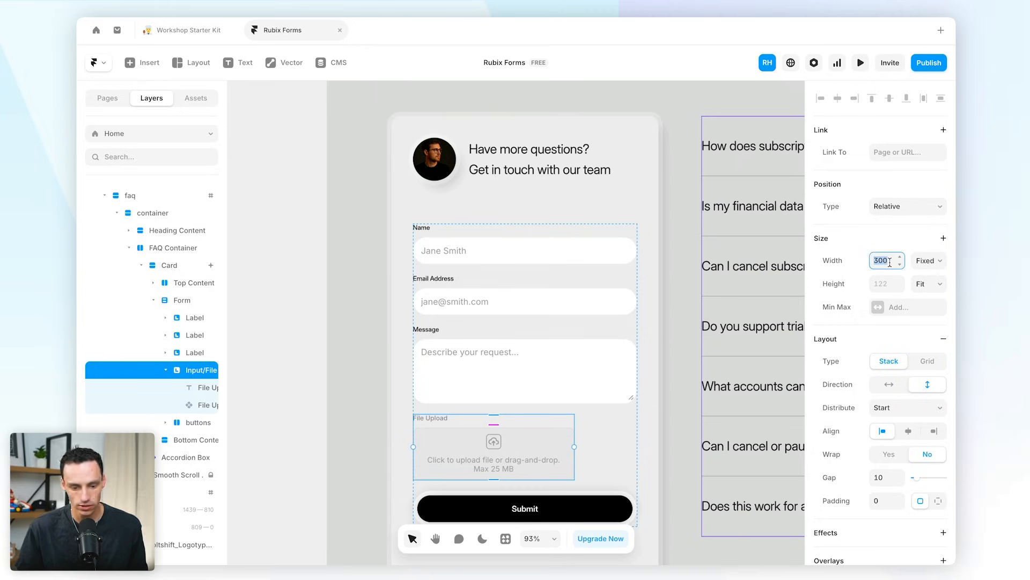
pyautogui.press('Return')
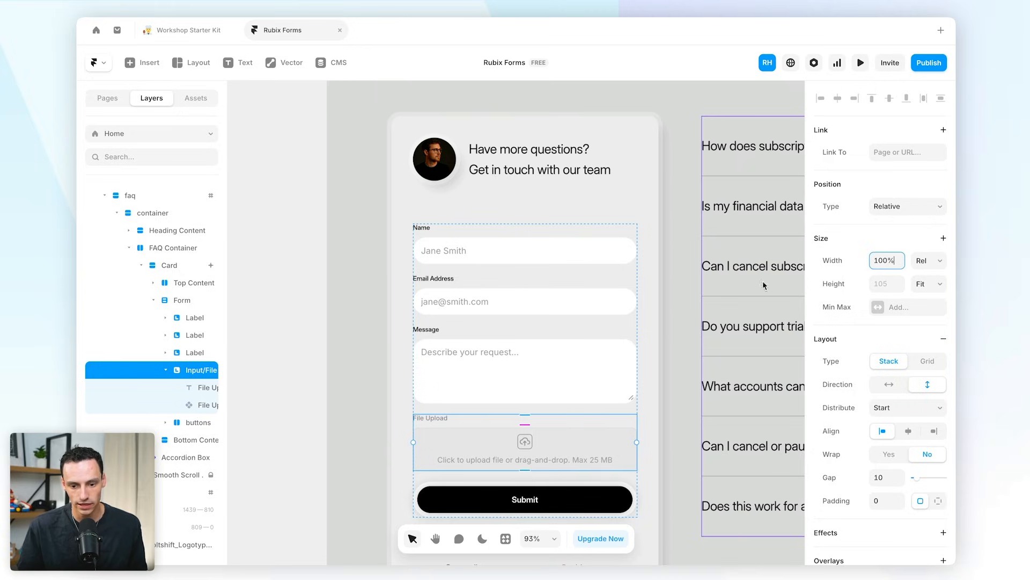
# - Set the inner File Upload component's height to 150 Fixed
pyautogui.click(209, 406)
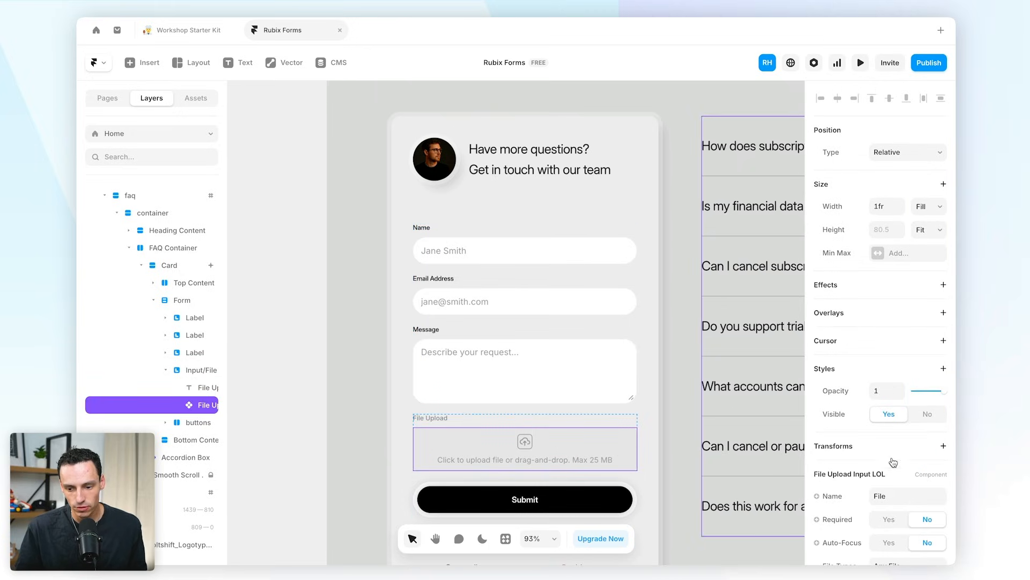
pyautogui.scroll(-3, 893, 462)
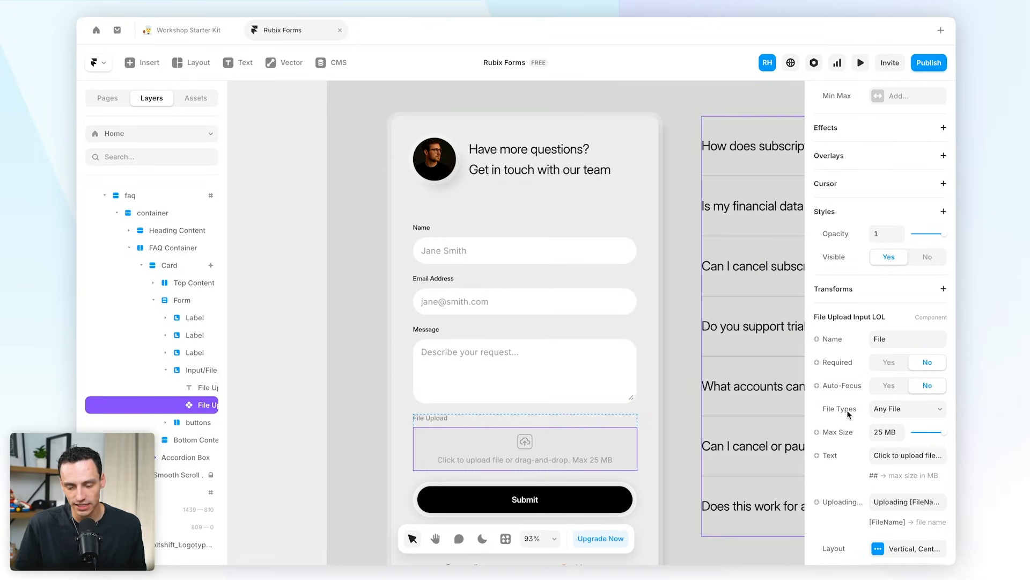
pyautogui.scroll(-2, 622, 392)
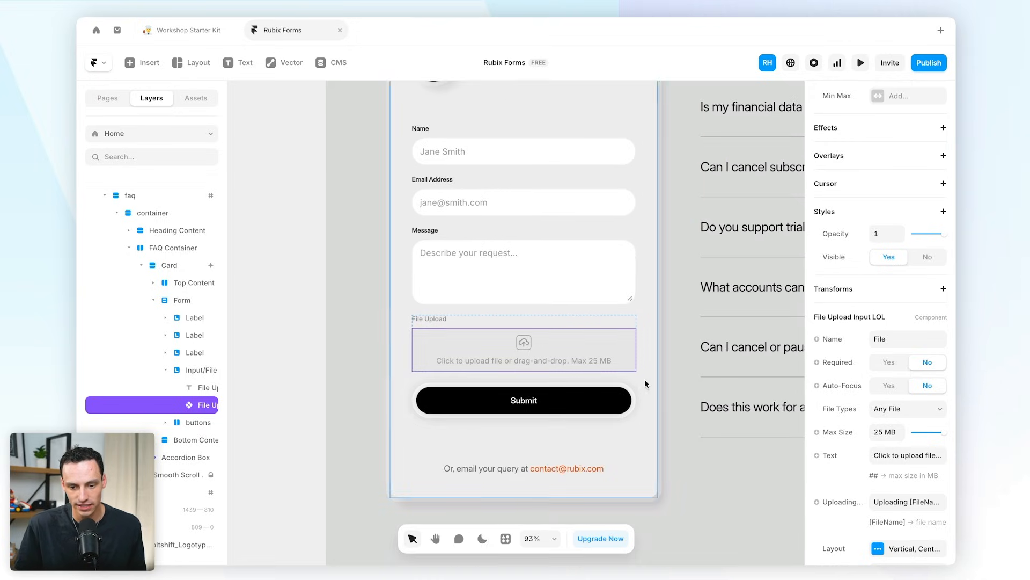
pyautogui.scroll(3, 832, 344)
pyautogui.click(894, 236)
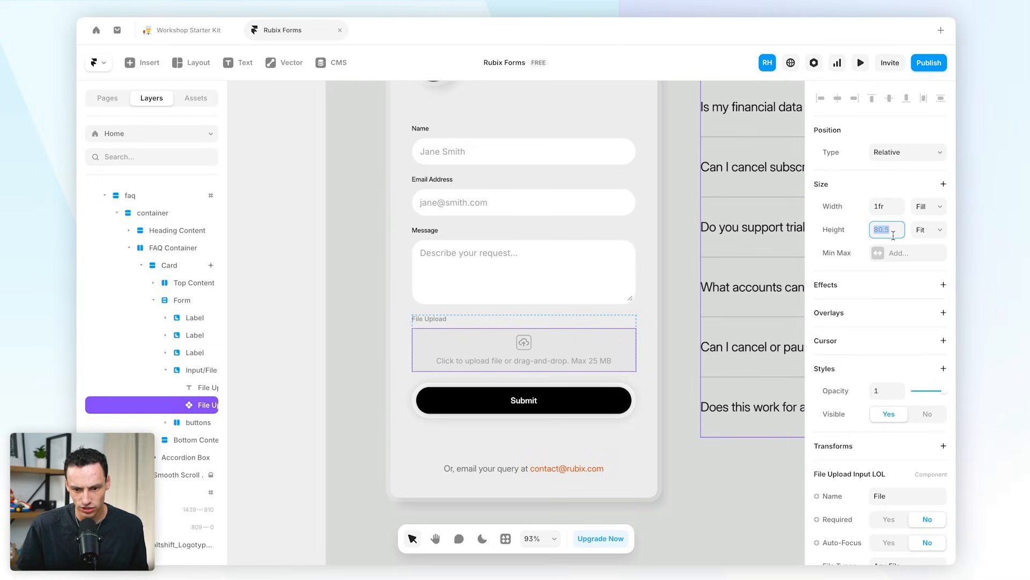
pyautogui.write('15')
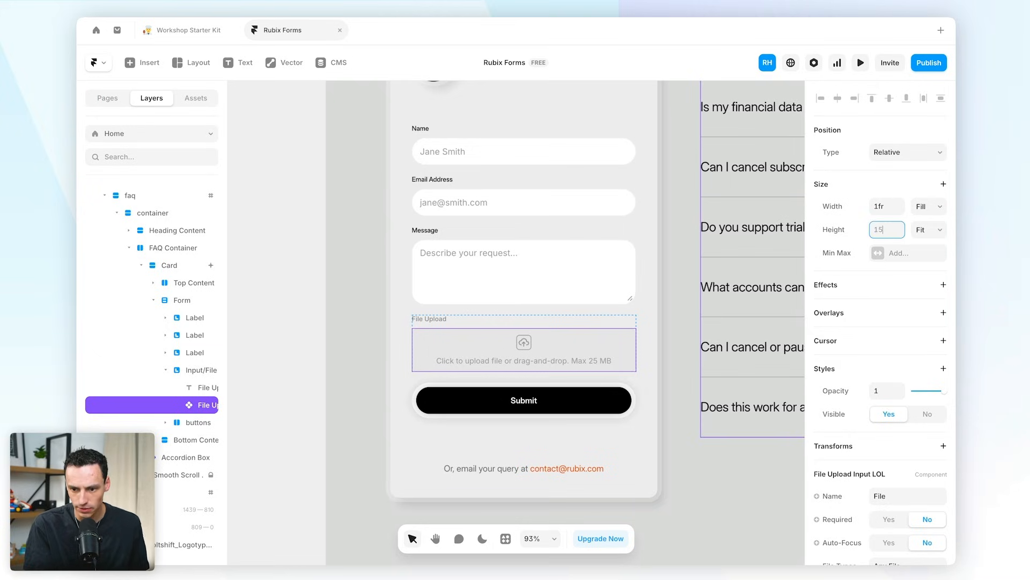
pyautogui.write('0')
pyautogui.press('Return')
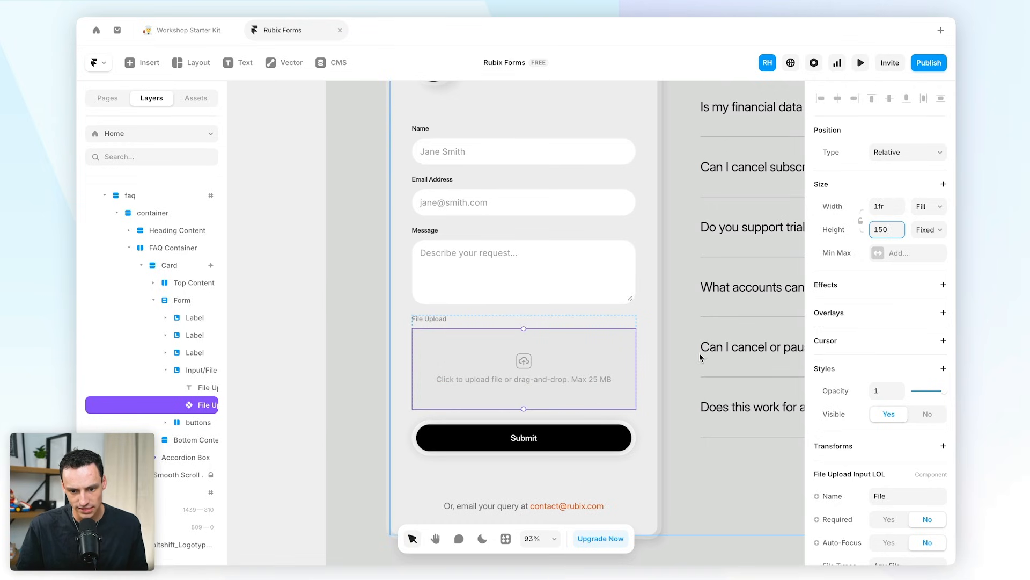
pyautogui.scroll(1, 700, 357)
pyautogui.hscroll(1, 650, 363)
pyautogui.scroll(-1, 908, 439)
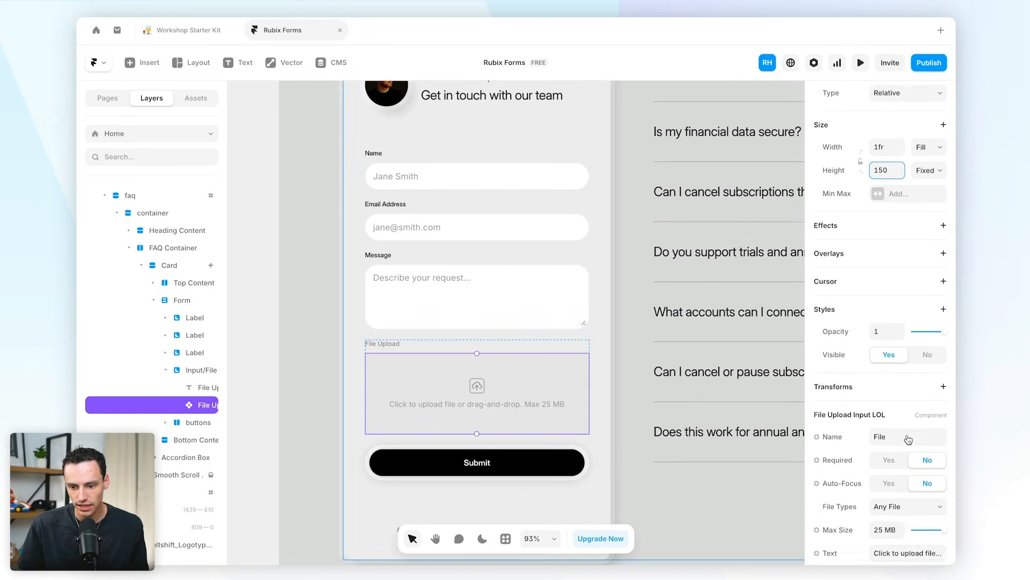
pyautogui.scroll(-5, 908, 439)
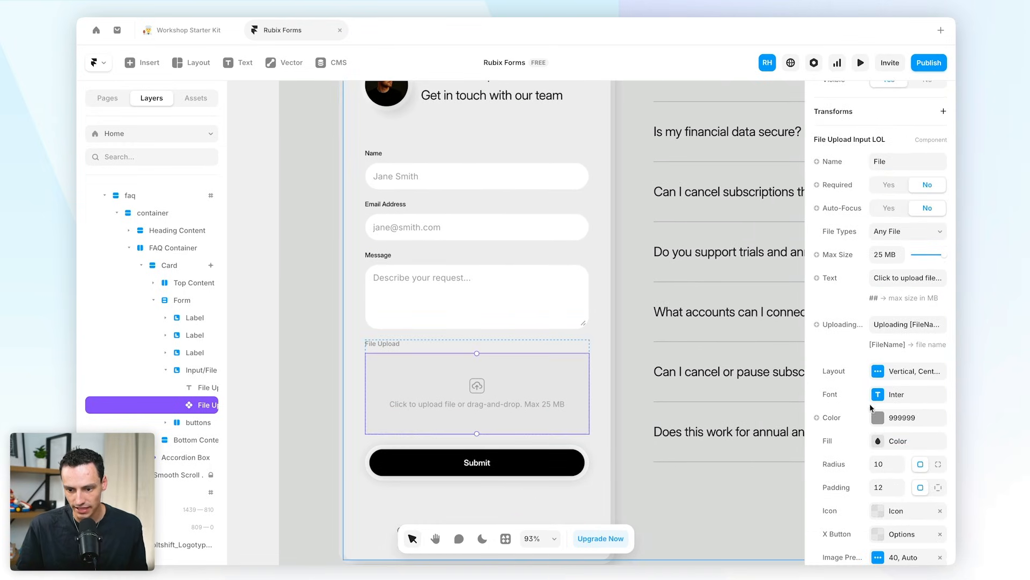
# - Set the upload text colour to 000000 and the box fill to white
pyautogui.click(880, 418)
pyautogui.moveTo(690, 281); pyautogui.dragTo(671, 408)
pyautogui.click(882, 443)
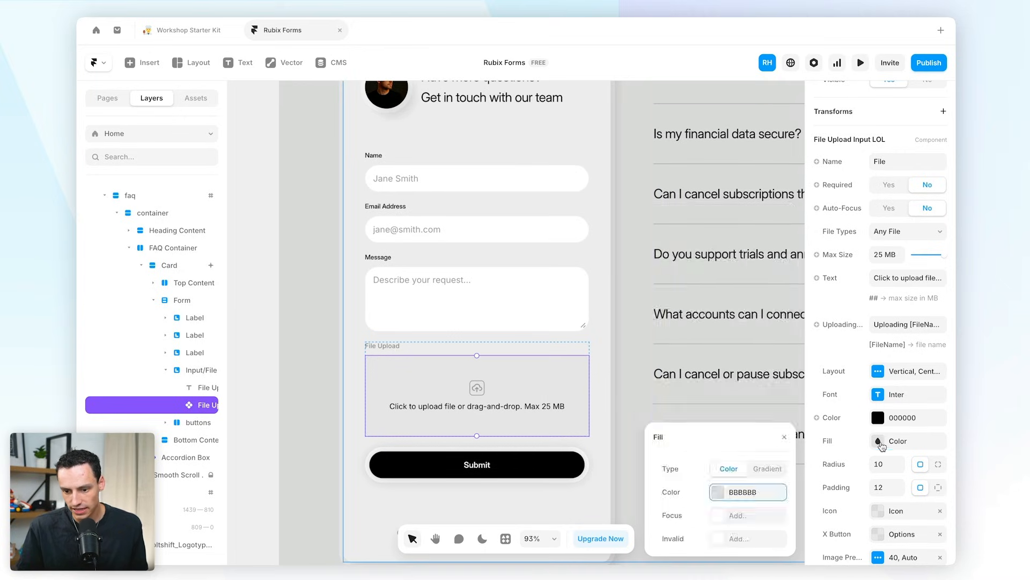
pyautogui.click(722, 491)
pyautogui.moveTo(784, 320); pyautogui.dragTo(861, 343)
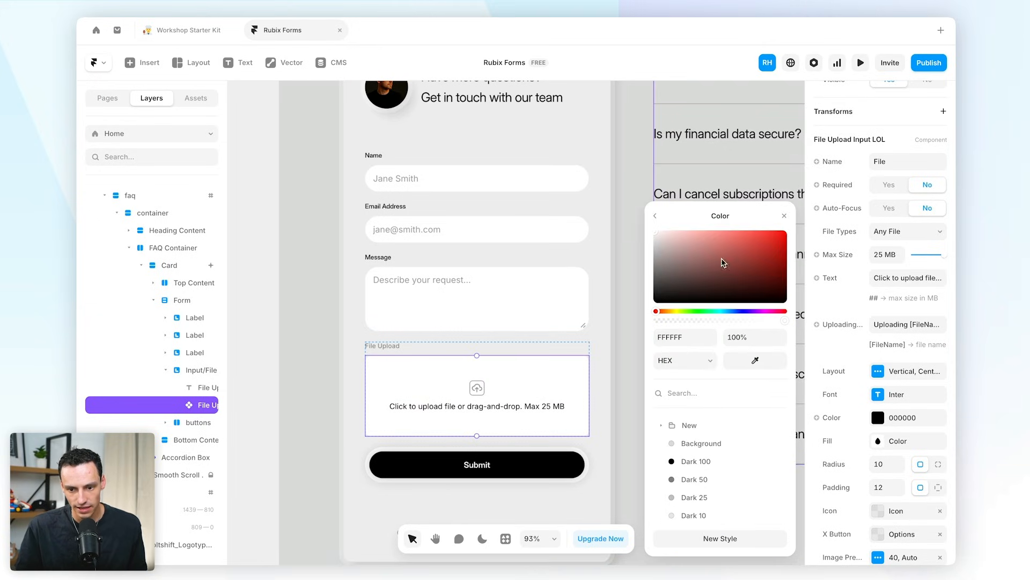
pyautogui.click(655, 215)
# - Give the upload box a 24 corner radius
pyautogui.click(536, 319)
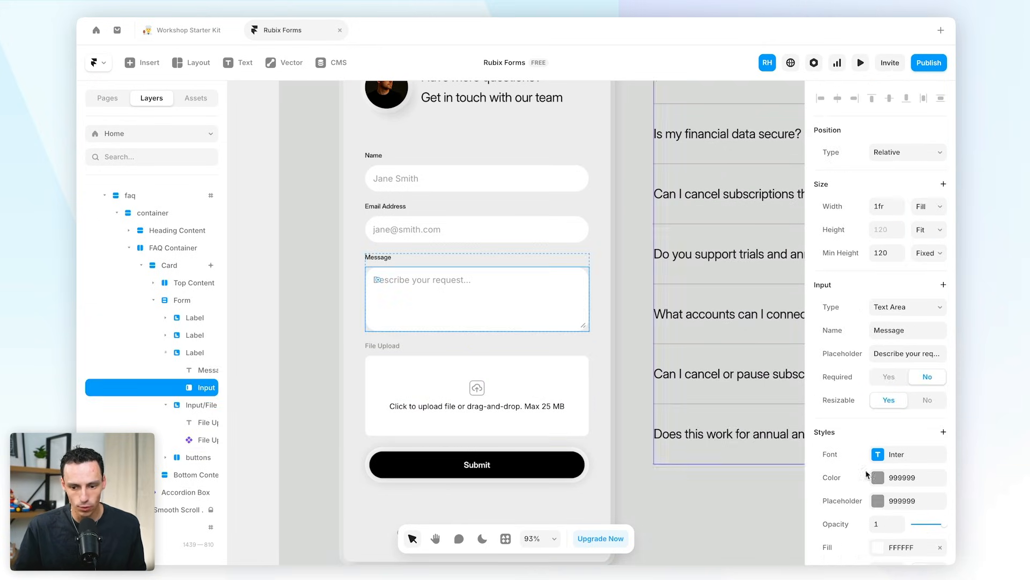
pyautogui.scroll(-3, 875, 461)
pyautogui.click(542, 380)
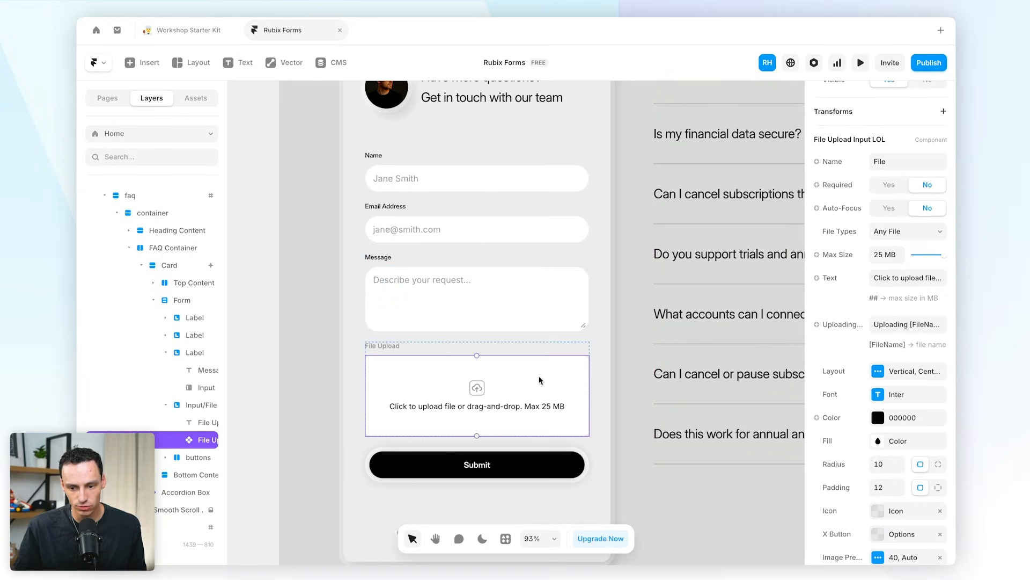
pyautogui.click(890, 466)
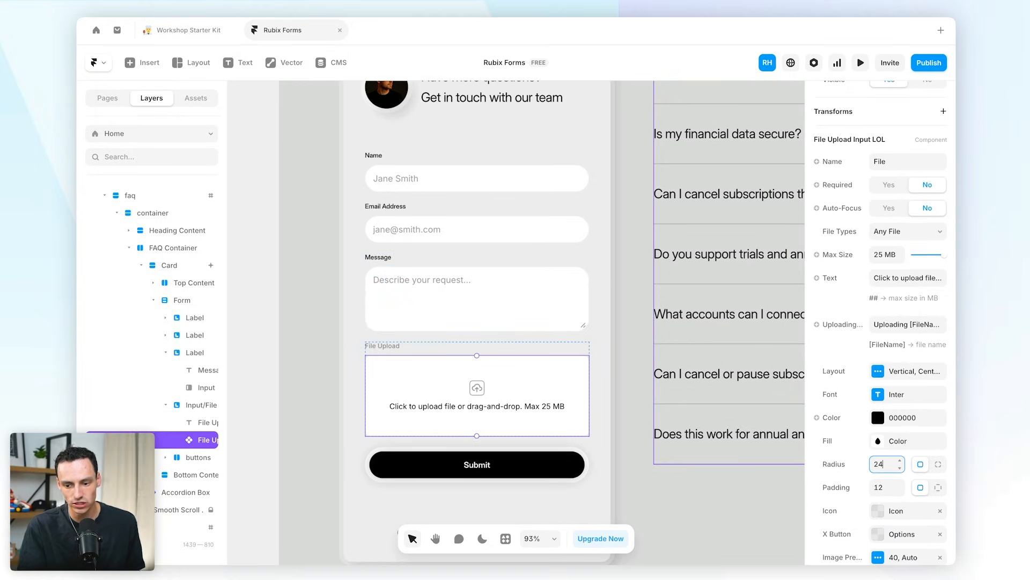
pyautogui.write('24')
pyautogui.press('Return')
# - Change the upload text font to Inter Display
pyautogui.scroll(-2, 907, 322)
pyautogui.click(907, 282)
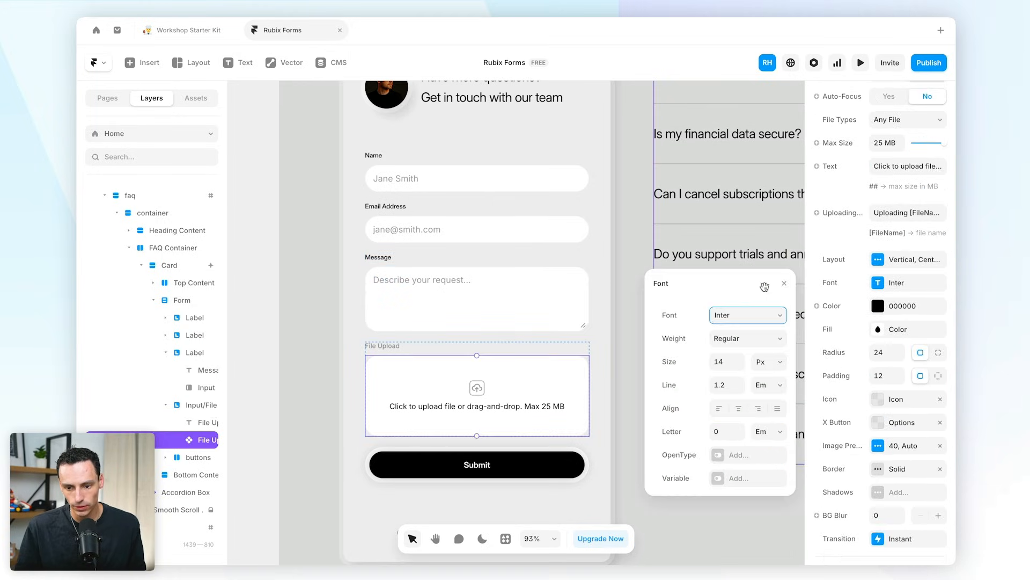
pyautogui.click(743, 321)
pyautogui.click(698, 454)
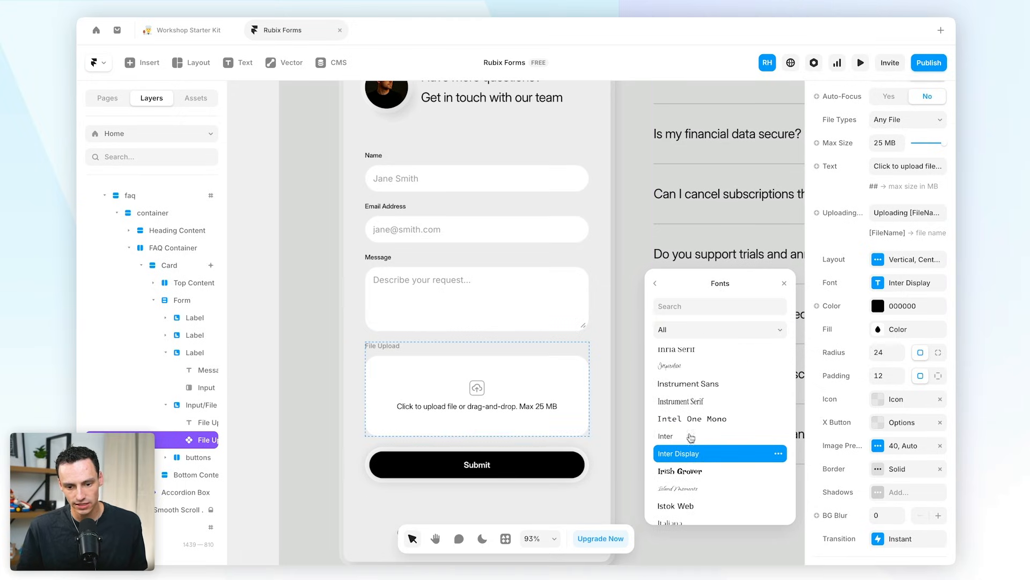
pyautogui.click(651, 281)
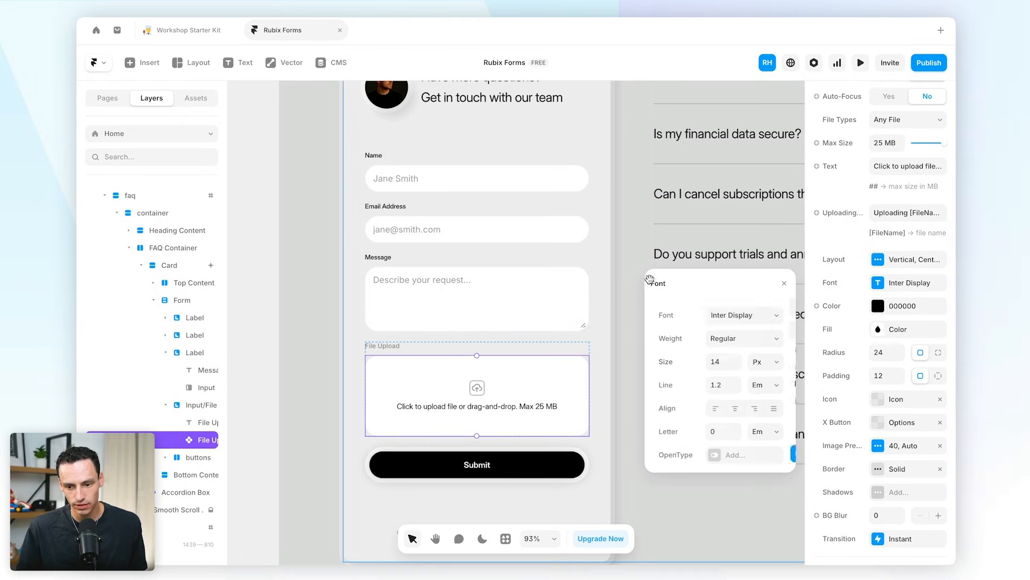
# - Make the upload icon colour darker
pyautogui.click(907, 398)
pyautogui.click(718, 435)
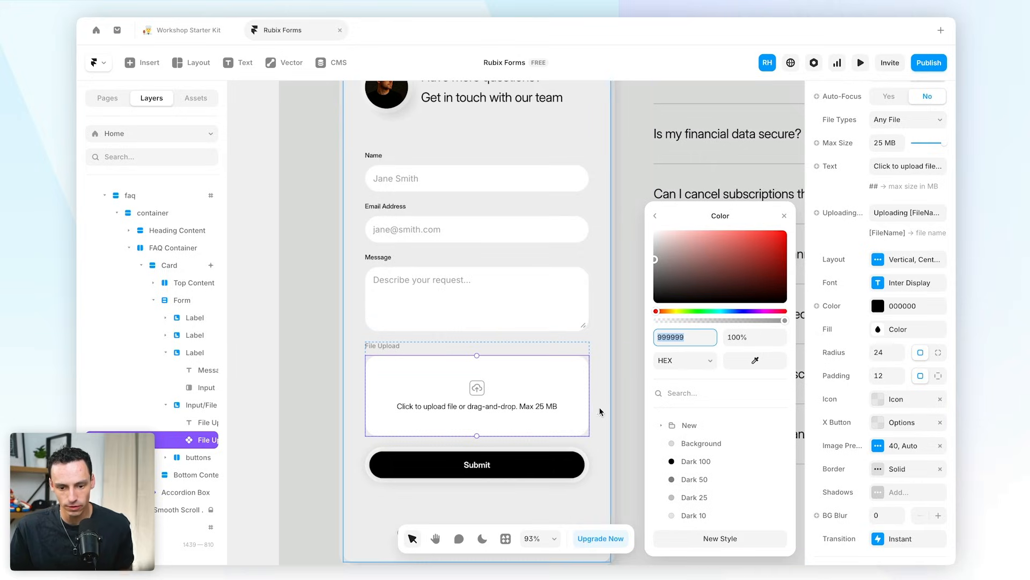
pyautogui.click(656, 303)
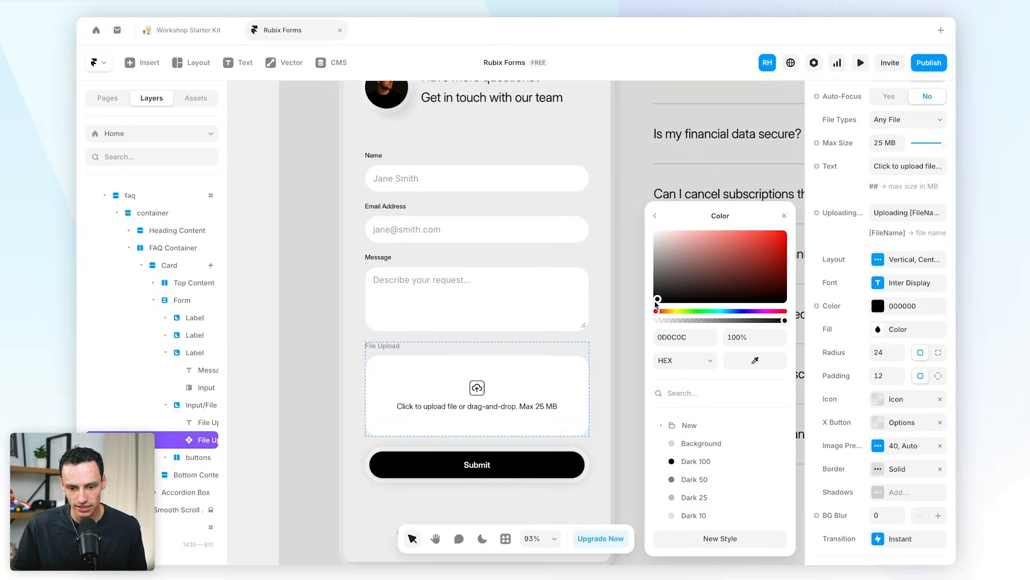
pyautogui.click(633, 337)
pyautogui.click(577, 373)
pyautogui.scroll(3, 421, 414)
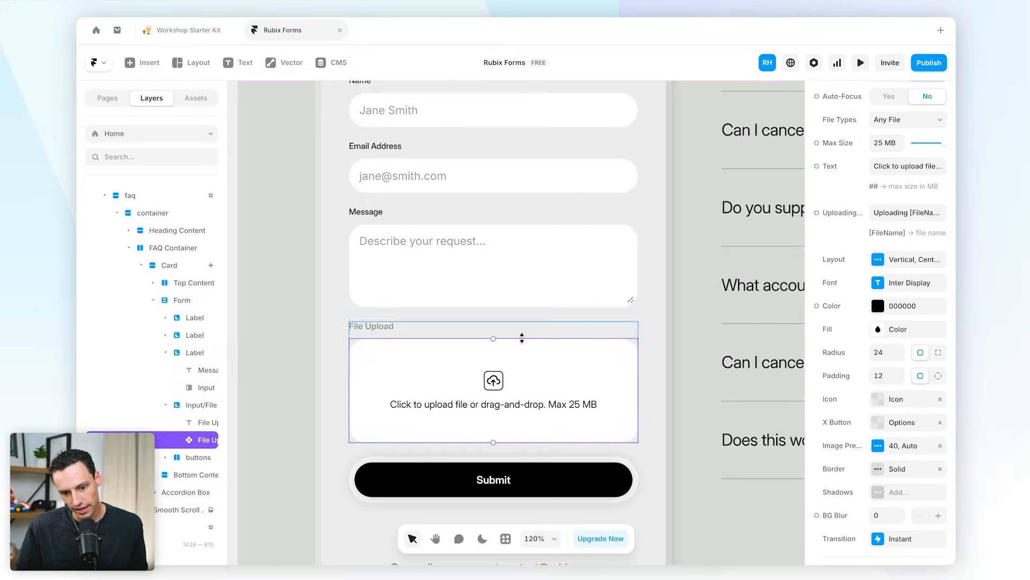
pyautogui.click(693, 421)
# - Set the upload box border style to Dashed with a black colour at 28% opacity
pyautogui.click(611, 367)
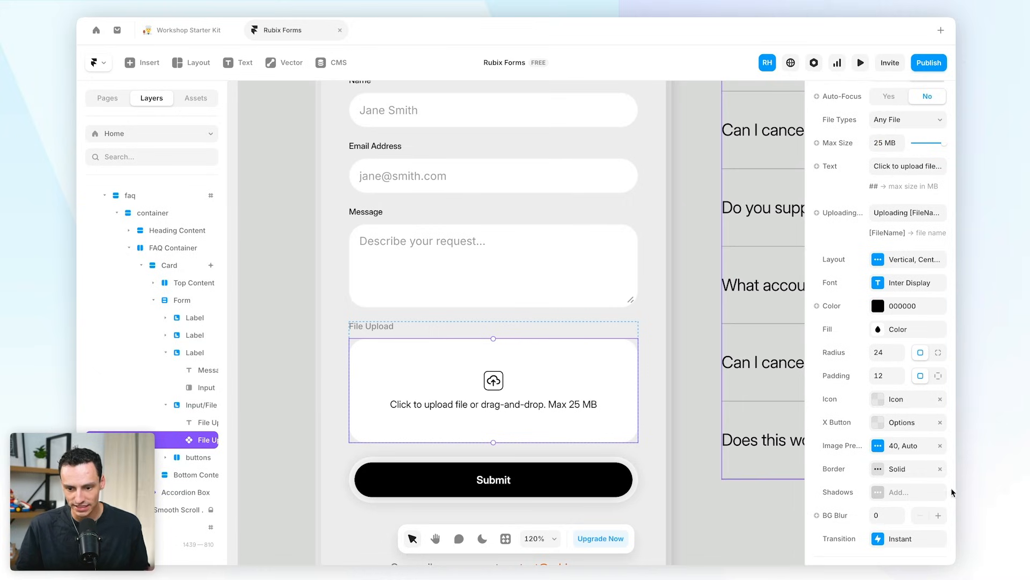
pyautogui.click(877, 469)
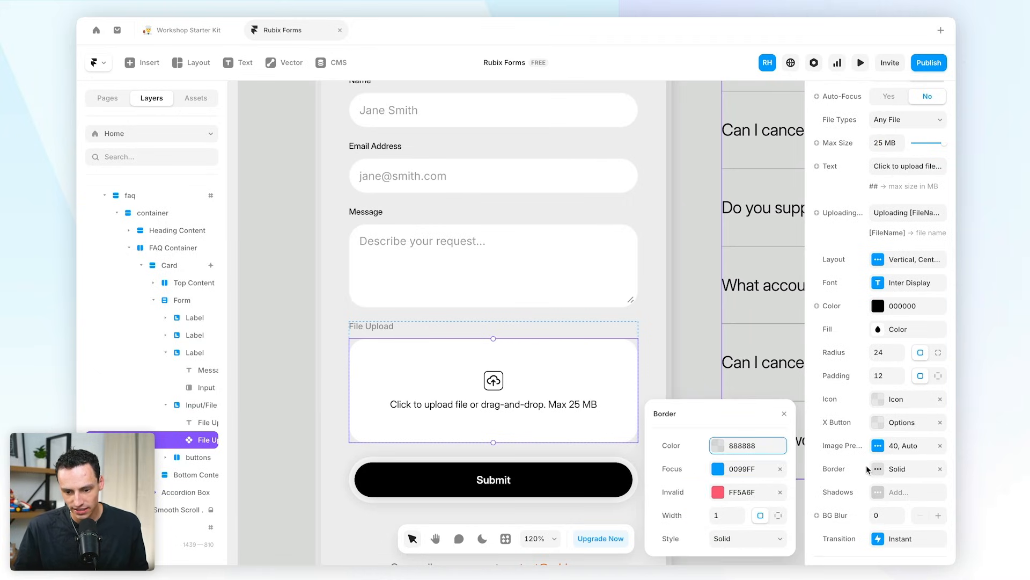
pyautogui.click(741, 540)
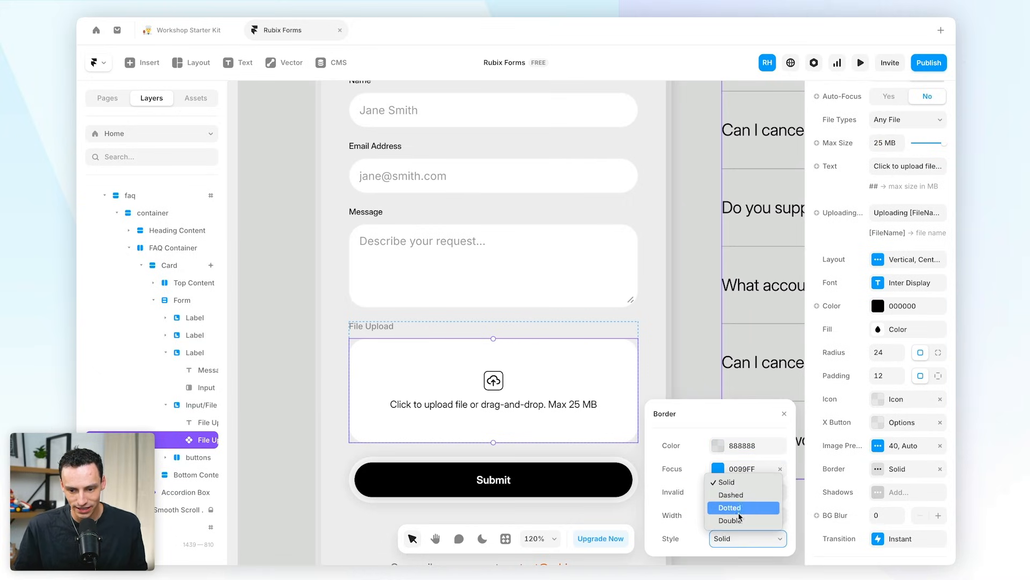
pyautogui.click(751, 498)
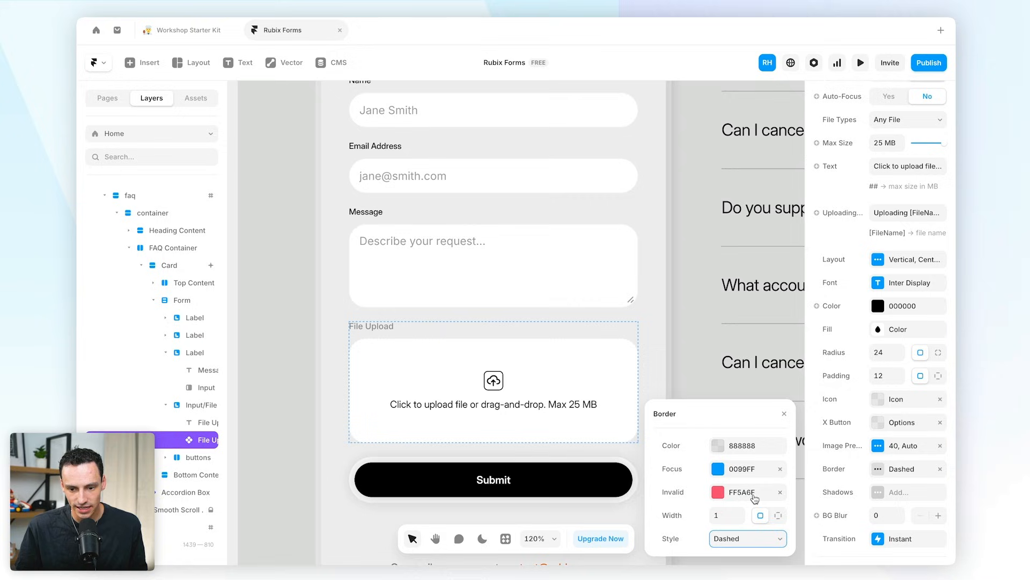
pyautogui.click(718, 468)
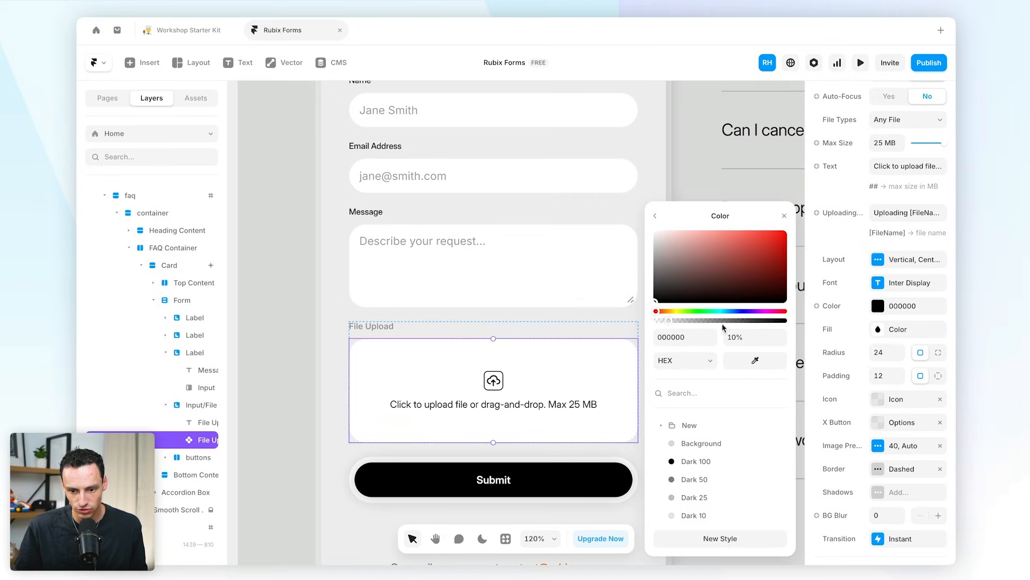
pyautogui.moveTo(685, 320); pyautogui.dragTo(692, 321)
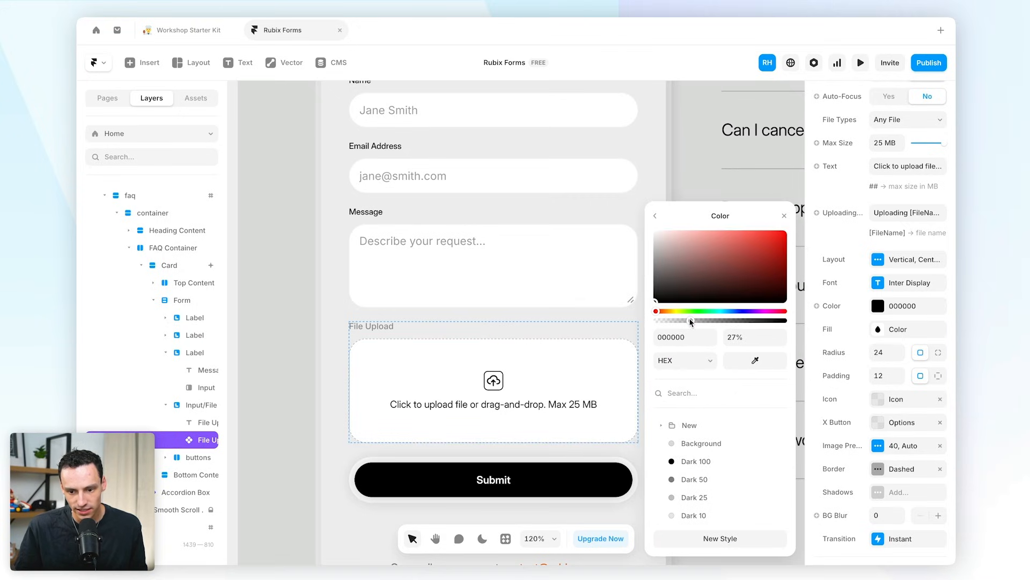
pyautogui.click(269, 329)
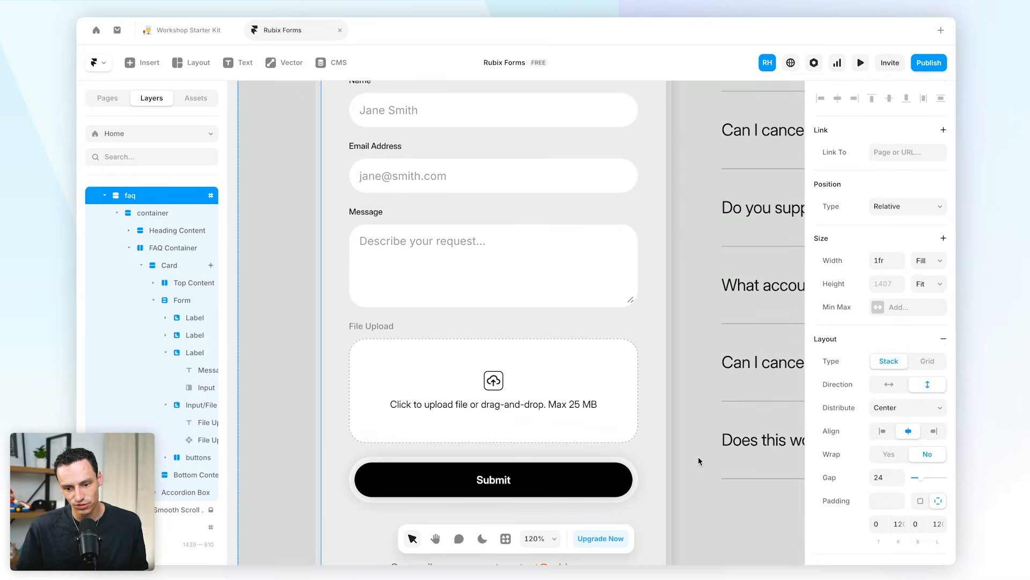
# - Select the File Upload component and show its properties: name File, any type, 25 MB
pyautogui.scroll(-1, 646, 433)
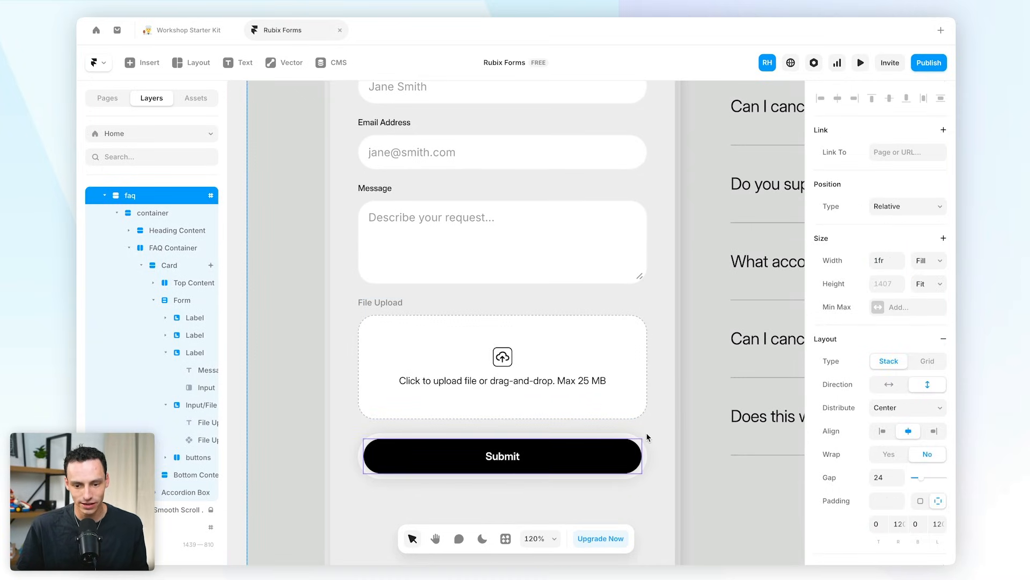
pyautogui.click(363, 401)
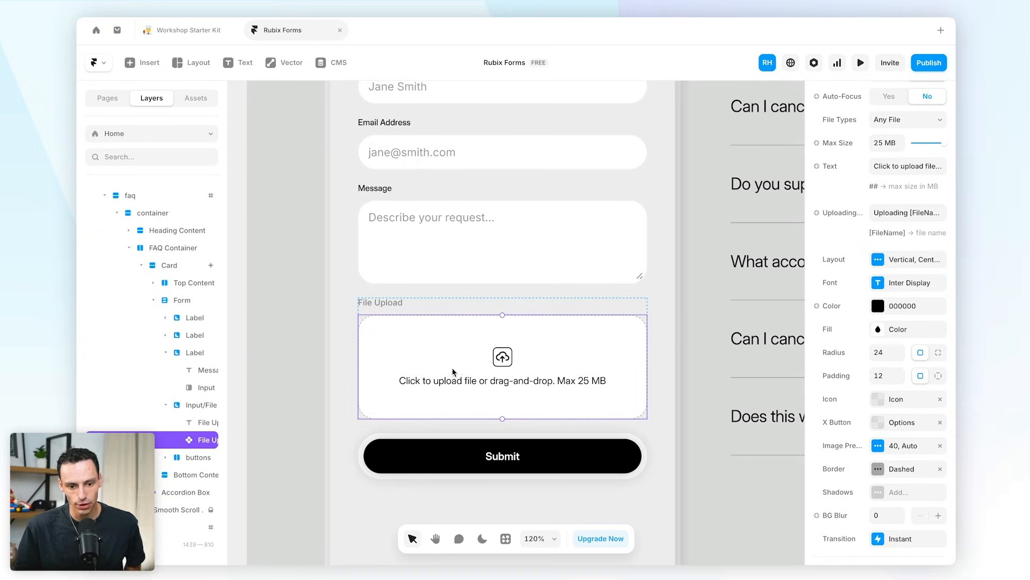
pyautogui.scroll(1, 875, 296)
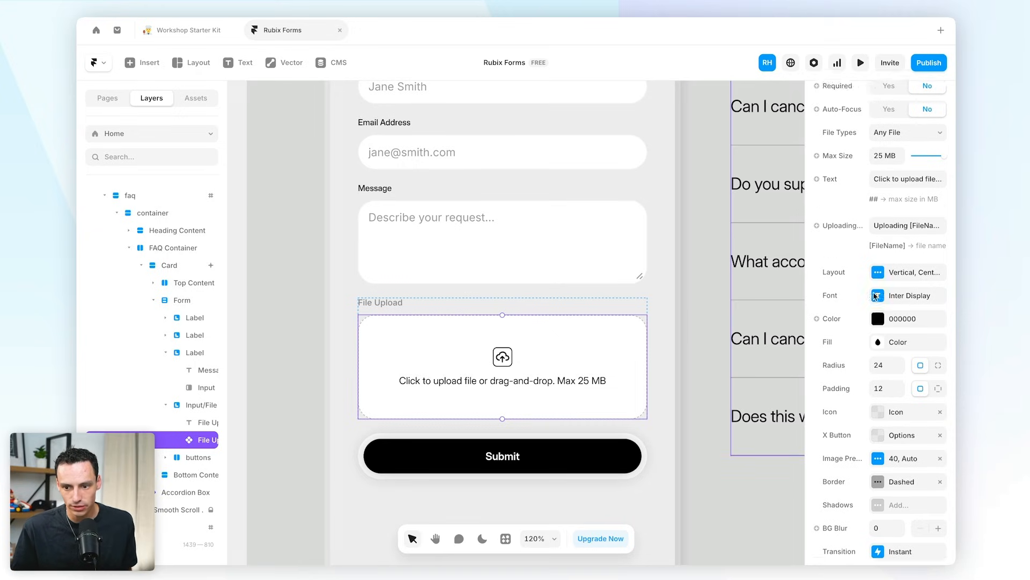
pyautogui.scroll(5, 875, 296)
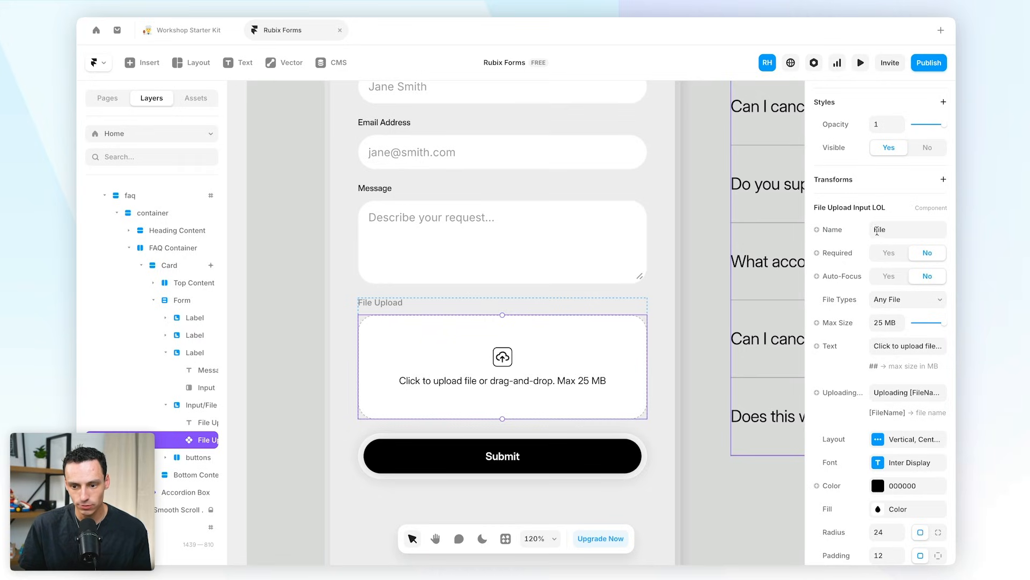
# - Set Required to Yes and File Types to Any Image File
pyautogui.click(894, 256)
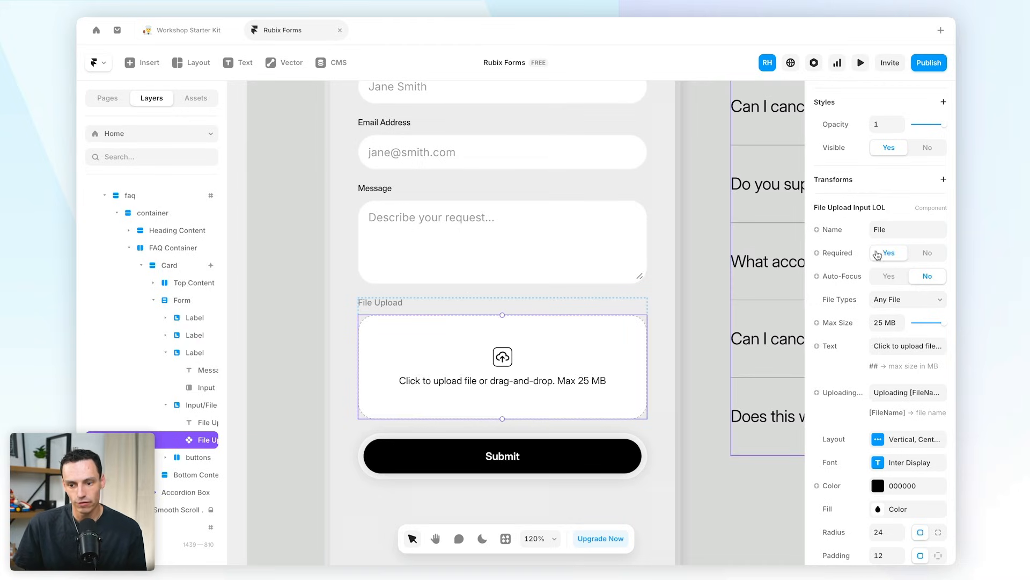
pyautogui.click(907, 301)
pyautogui.click(907, 301)
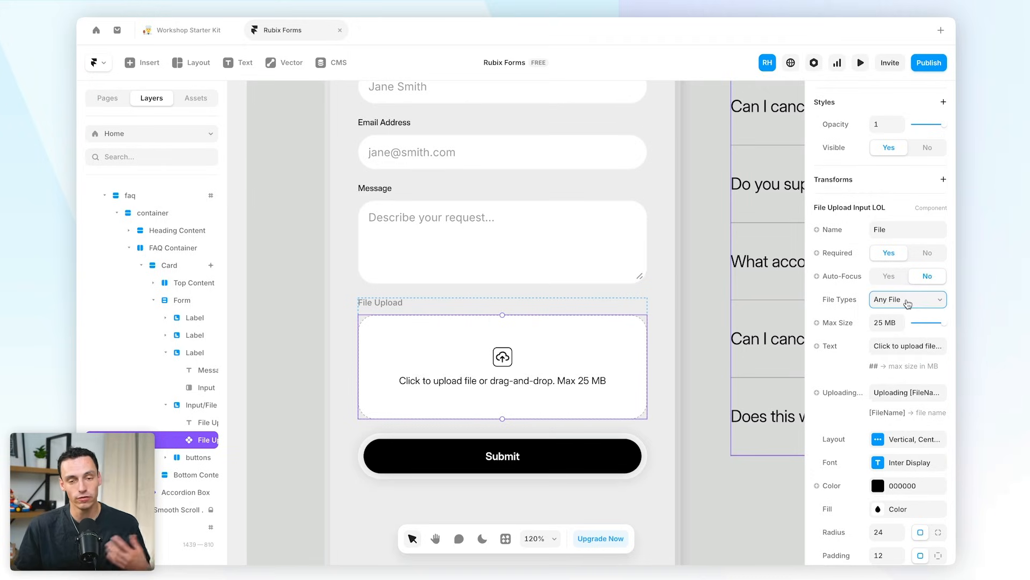
pyautogui.click(907, 301)
pyautogui.click(907, 301)
pyautogui.click(907, 301)
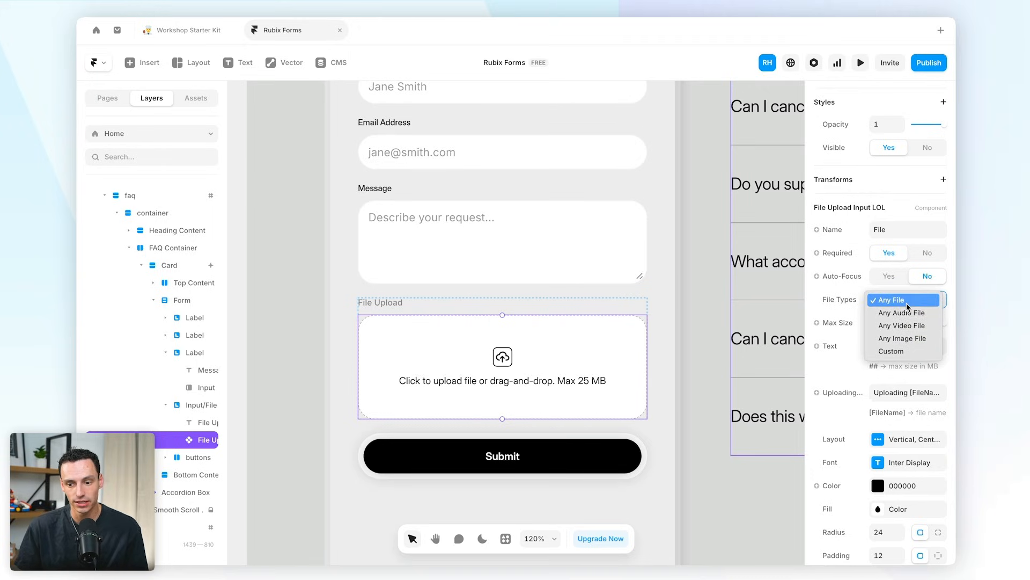
pyautogui.click(897, 351)
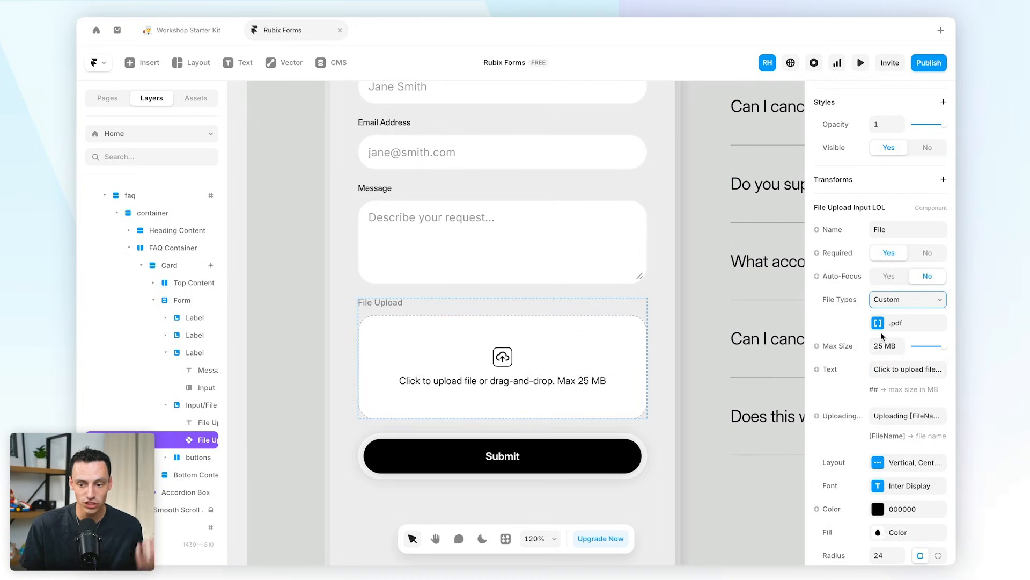
pyautogui.click(891, 325)
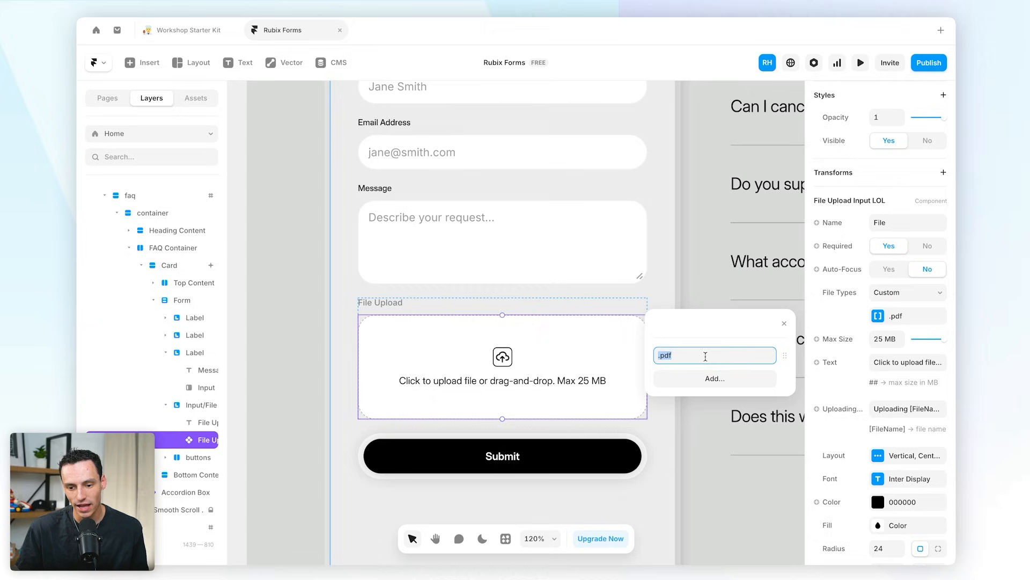
pyautogui.scroll(-1, 674, 424)
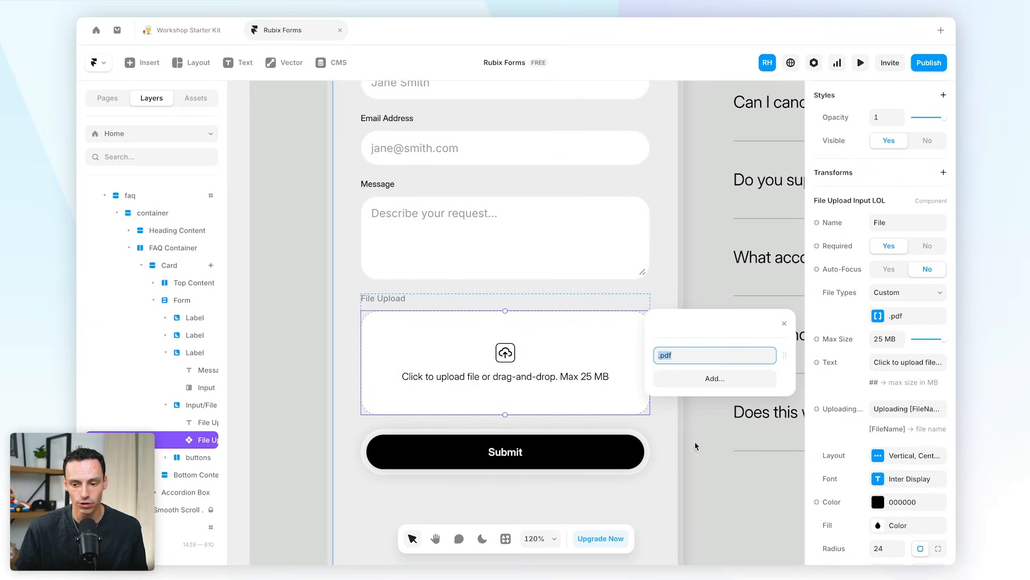
pyautogui.click(906, 292)
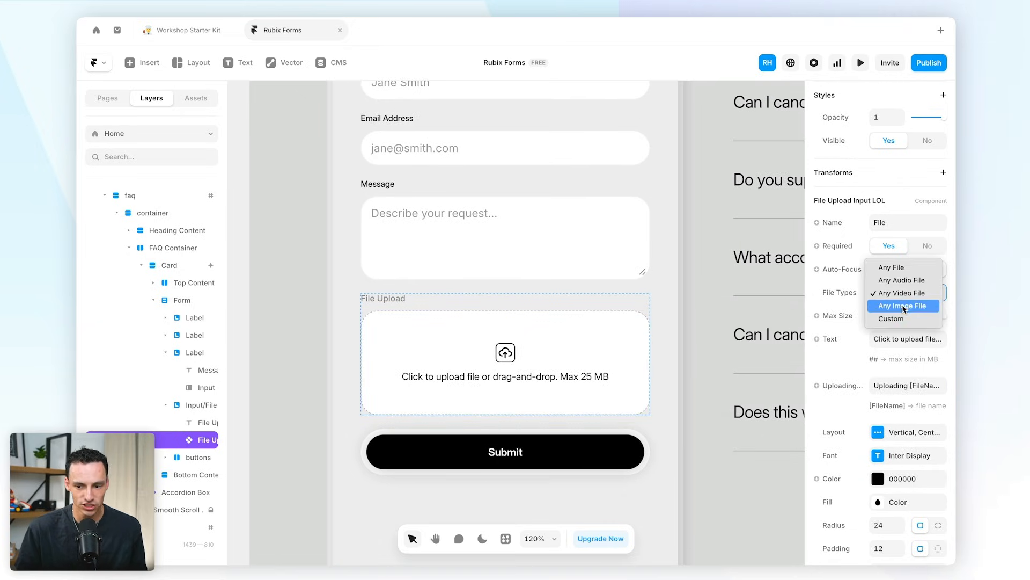
pyautogui.click(888, 292)
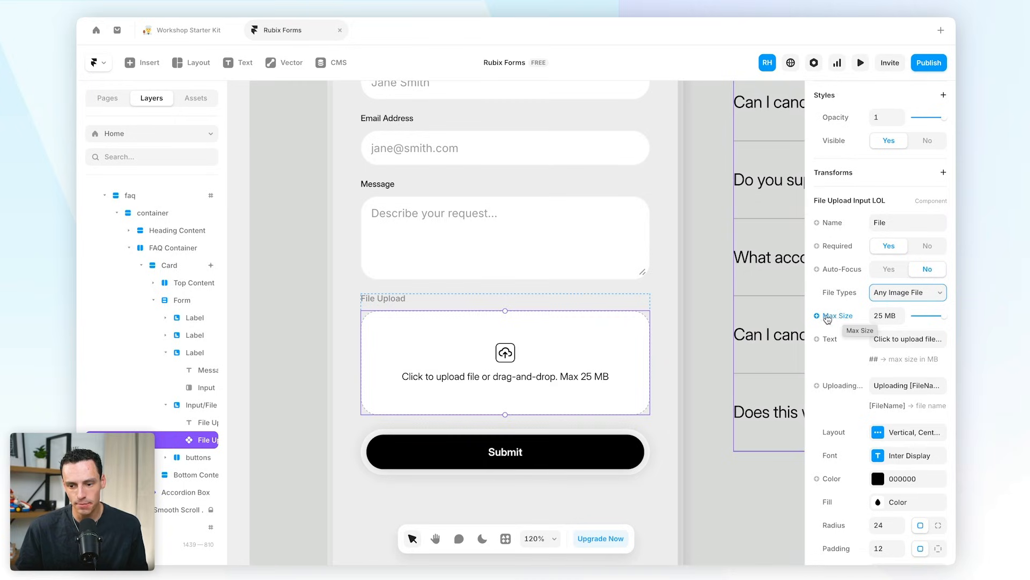
# - Lower the maximum upload size from 25 MB to 5 MB
pyautogui.click(888, 318)
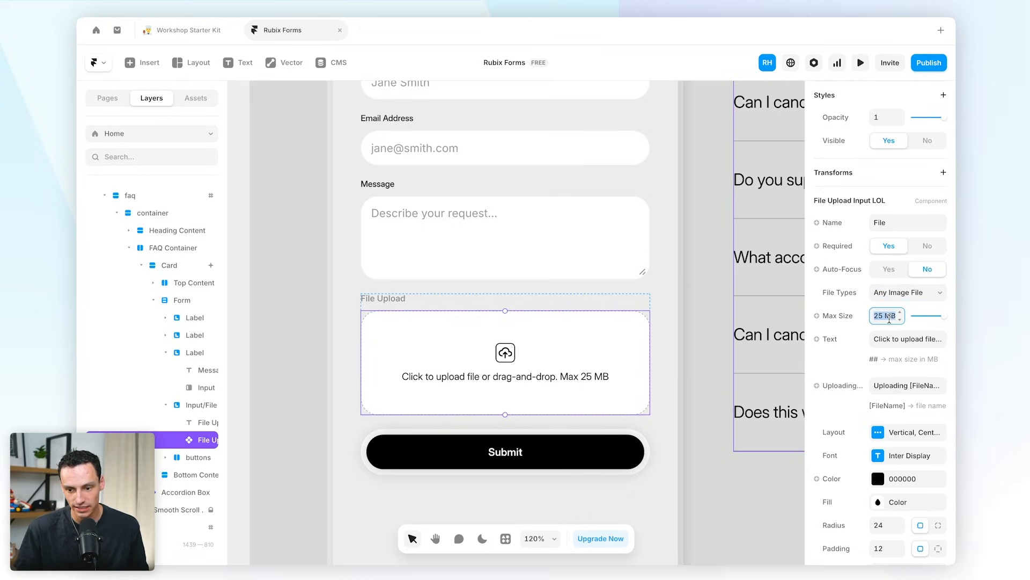
pyautogui.click(884, 315)
pyautogui.press('BackSpace')
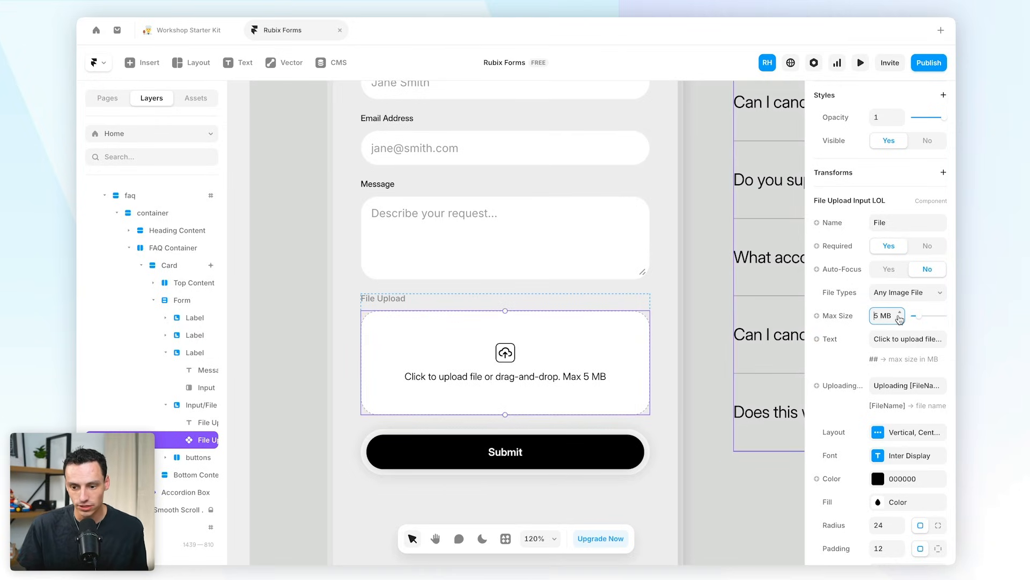
pyautogui.scroll(-2, 899, 318)
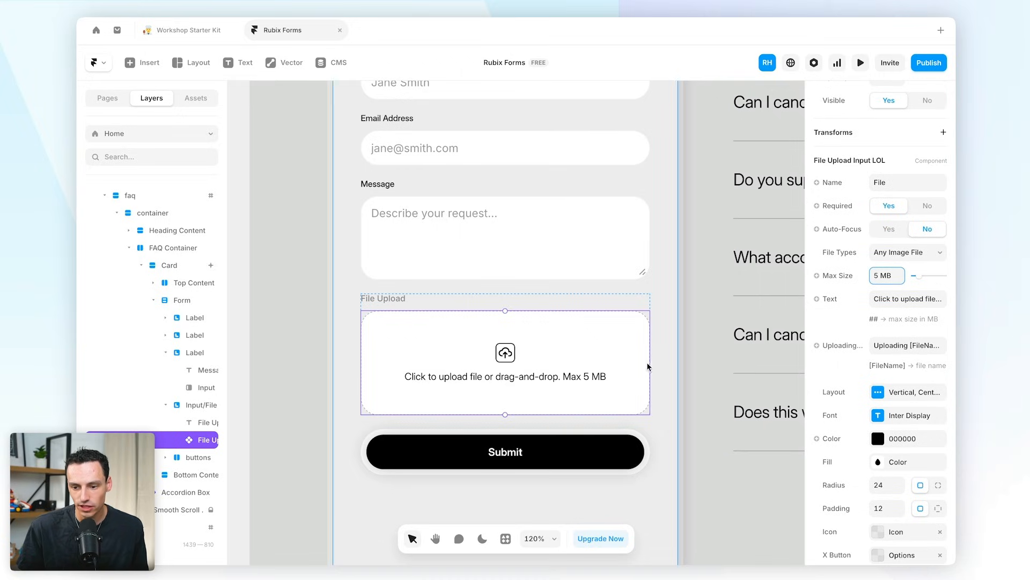
# - Change the prompt to 'Drag & drop to upload an image' and make the layout horizontal
pyautogui.click(899, 298)
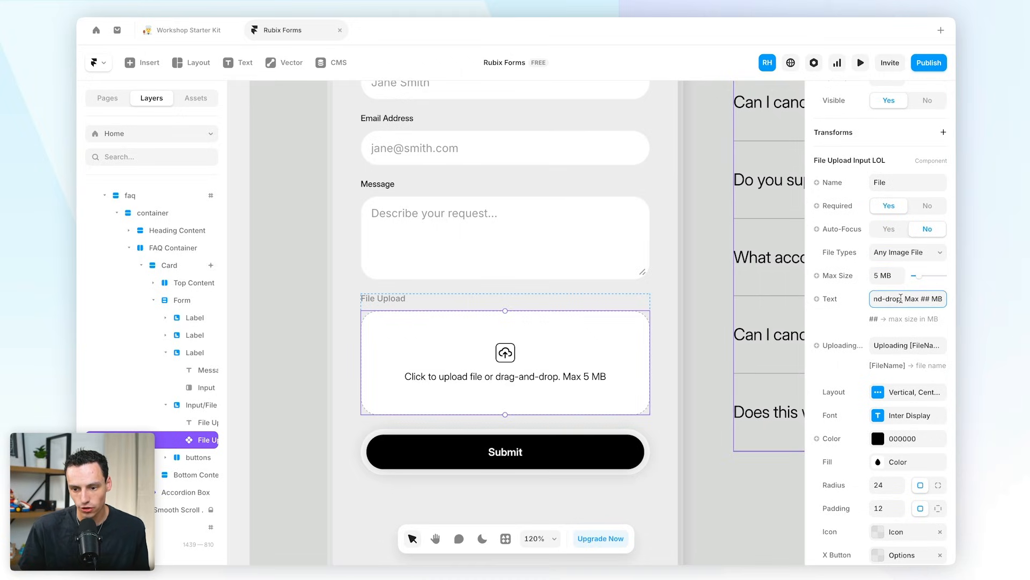
pyautogui.moveTo(902, 298); pyautogui.dragTo(836, 303)
pyautogui.write('Drag & drop to u')
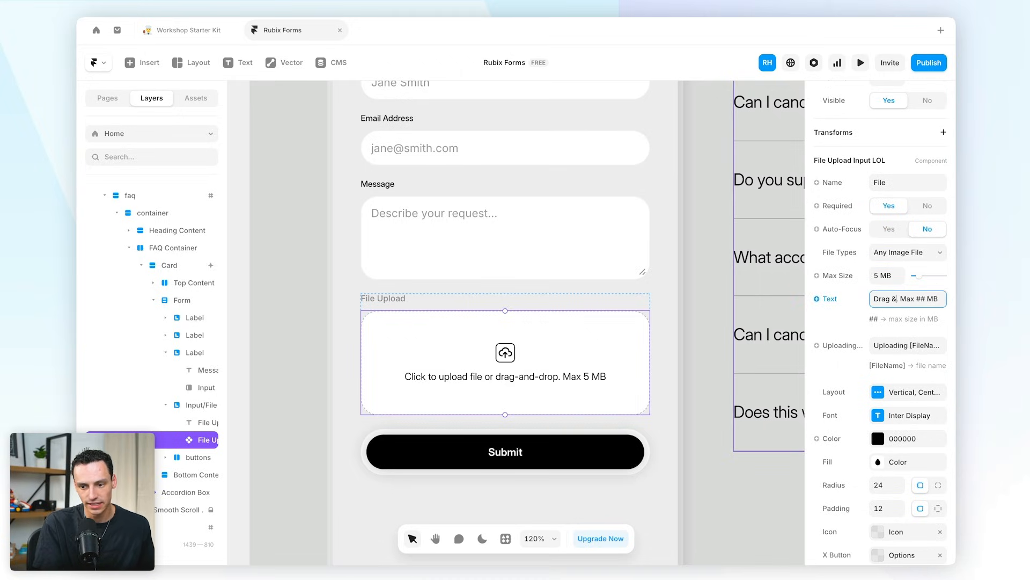
pyautogui.write('pload an image')
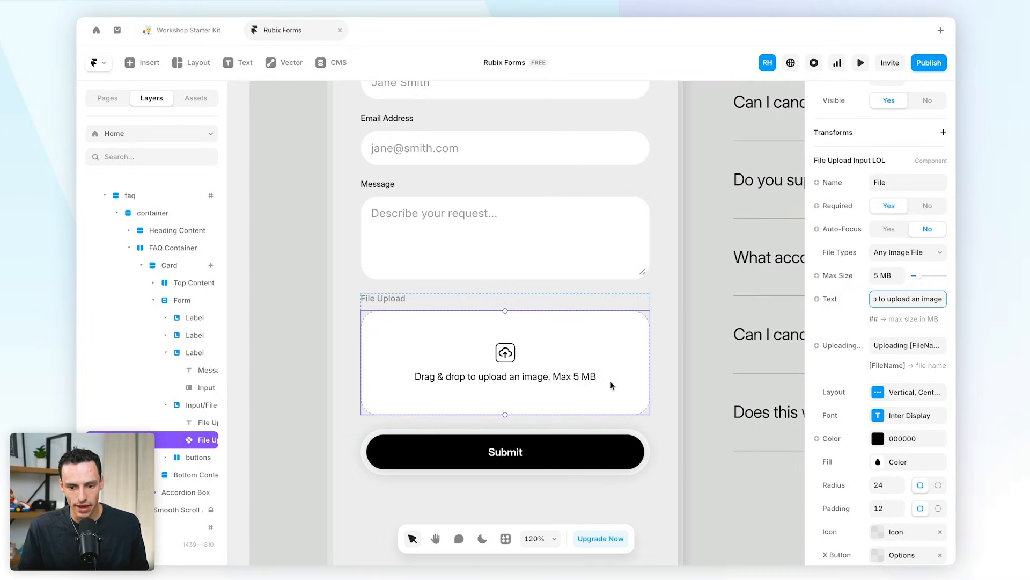
pyautogui.click(836, 386)
pyautogui.click(729, 424)
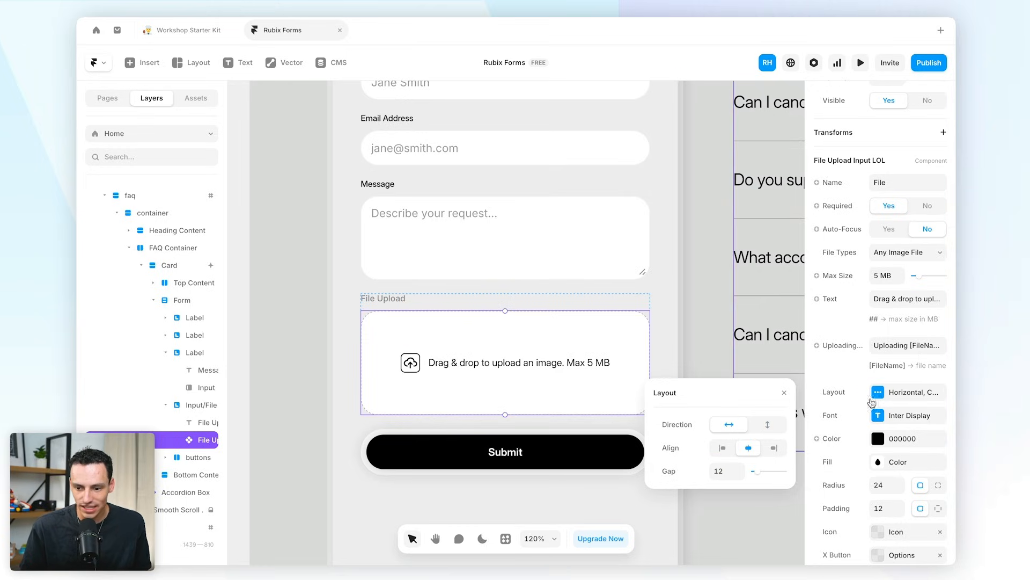
# - Set the File Upload label colour to 000000, then select the Form layer
pyautogui.click(861, 372)
pyautogui.scroll(-3, 880, 424)
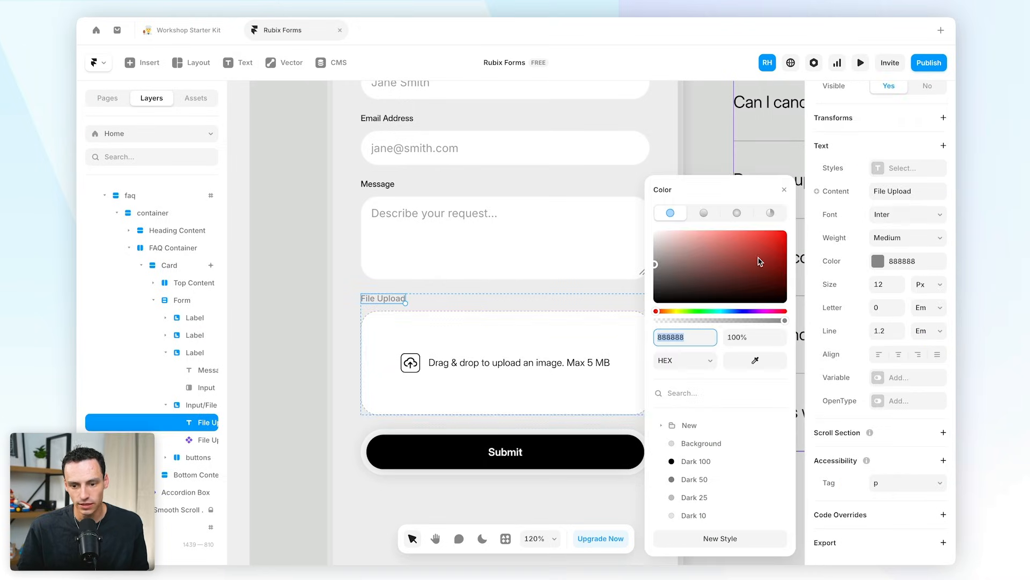
pyautogui.write('000000')
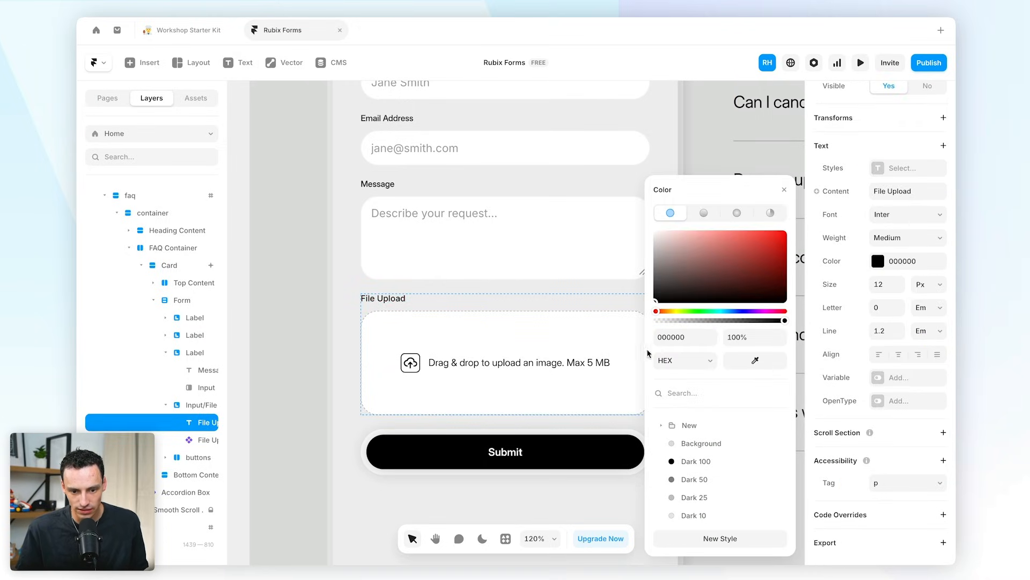
pyautogui.click(288, 272)
pyautogui.keyDown('super'); pyautogui.click(691, 295); pyautogui.keyUp('super')
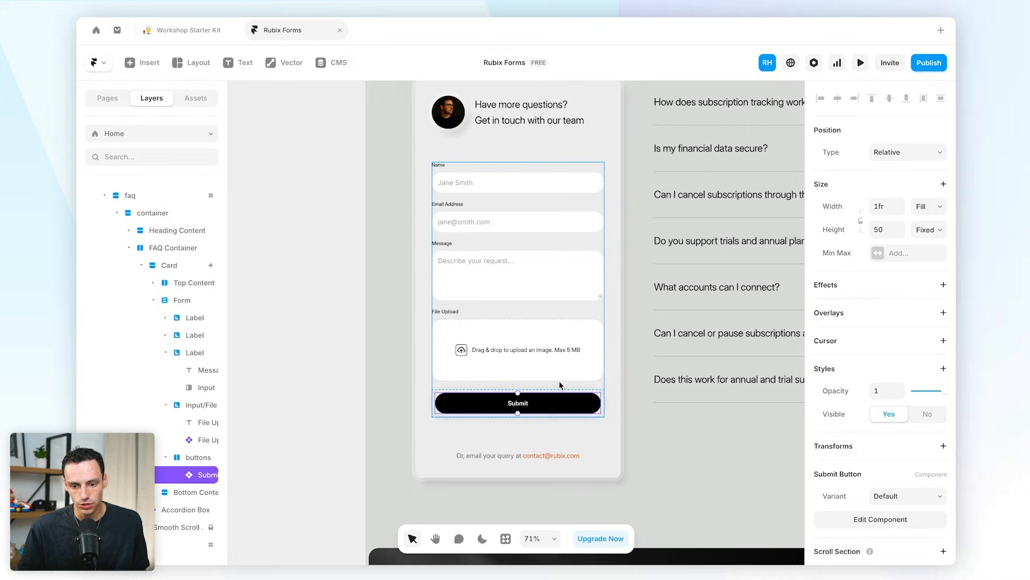
pyautogui.keyDown('super'); pyautogui.click(559, 383); pyautogui.keyUp('super')
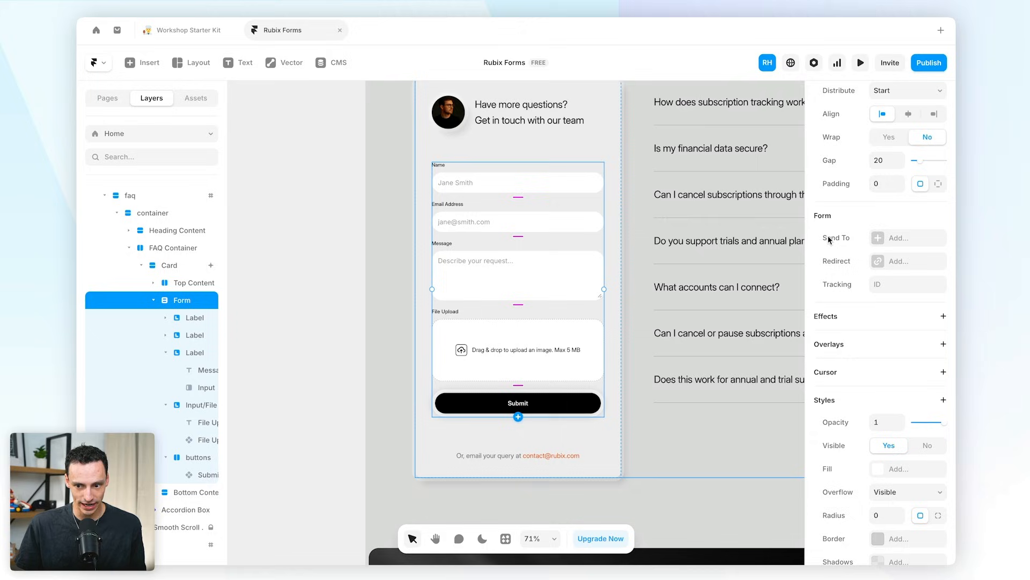
# - Email form submissions from sender Framer Forms with the subject 'New Enquiry'
pyautogui.click(895, 242)
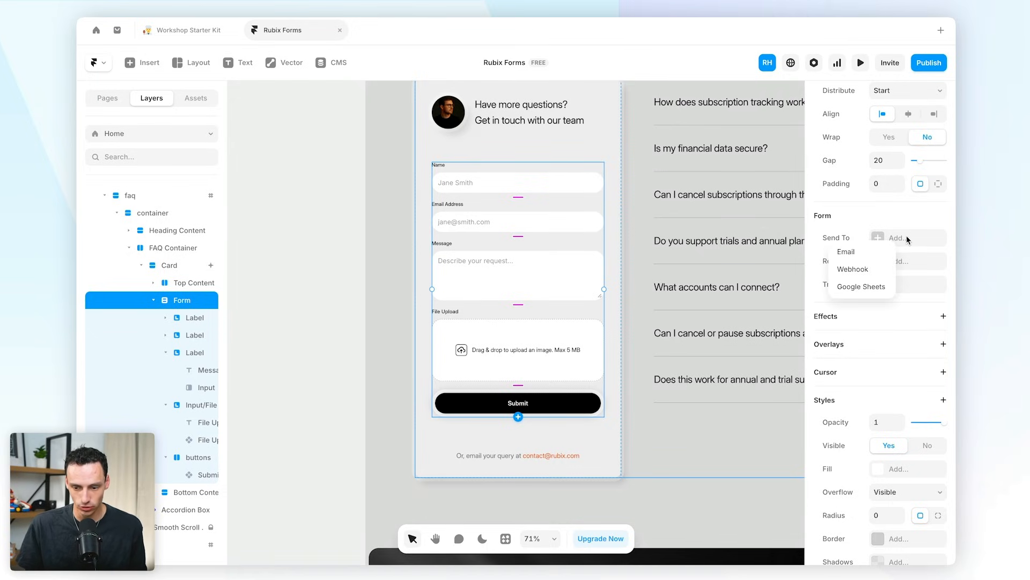
pyautogui.click(880, 256)
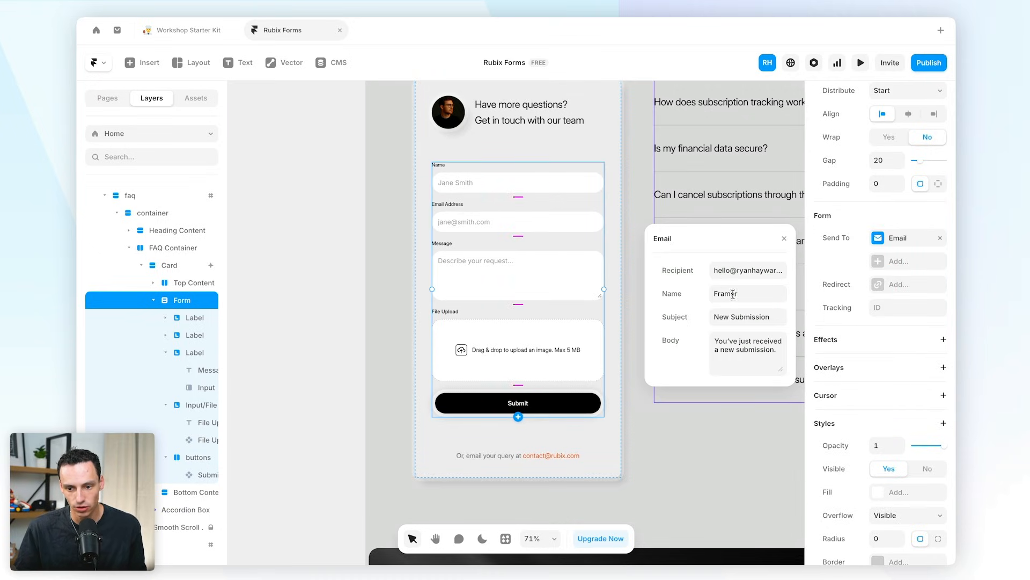
pyautogui.press('Tab')
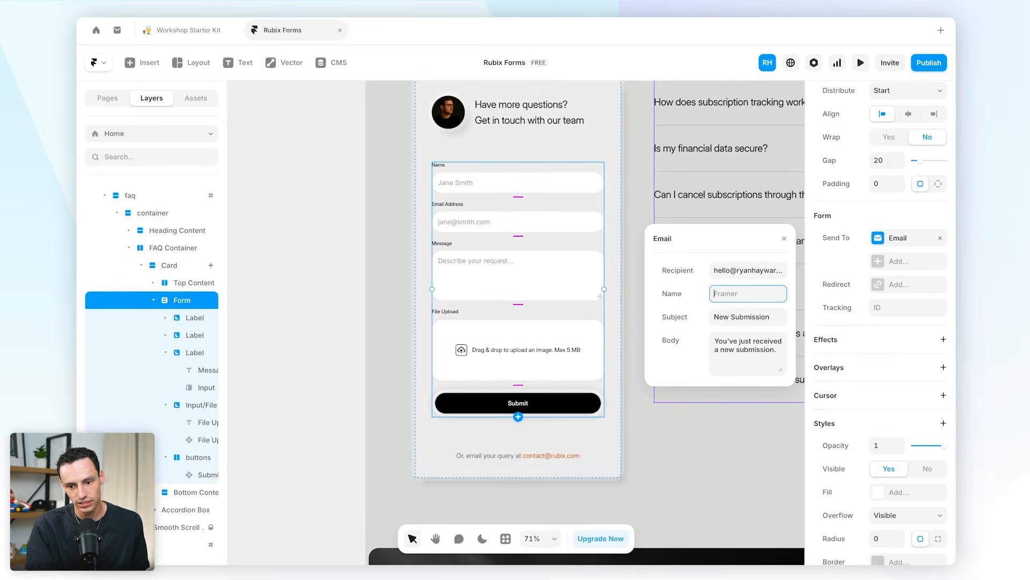
pyautogui.write('Framer Forms')
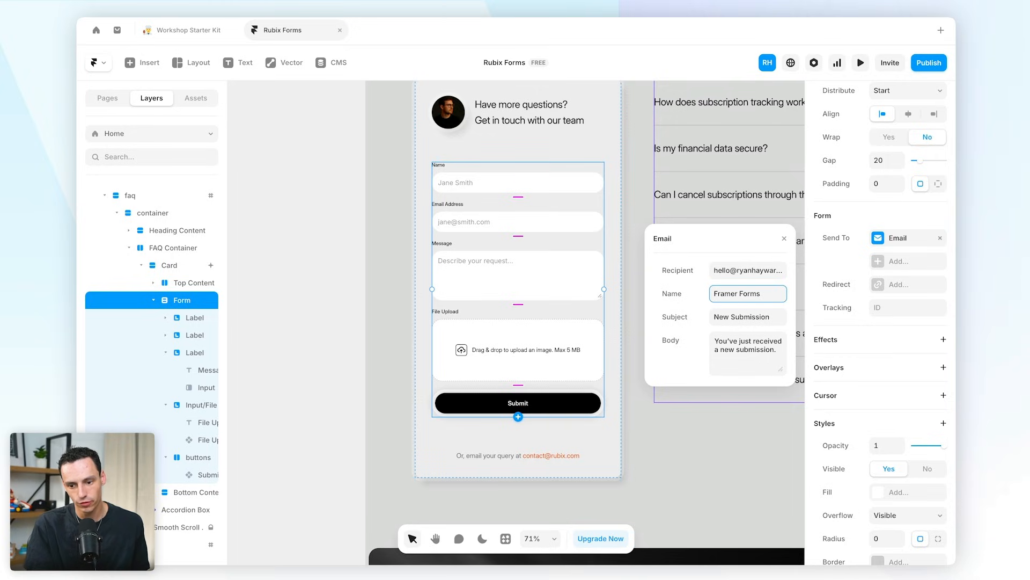
pyautogui.press('Tab')
pyautogui.write('New')
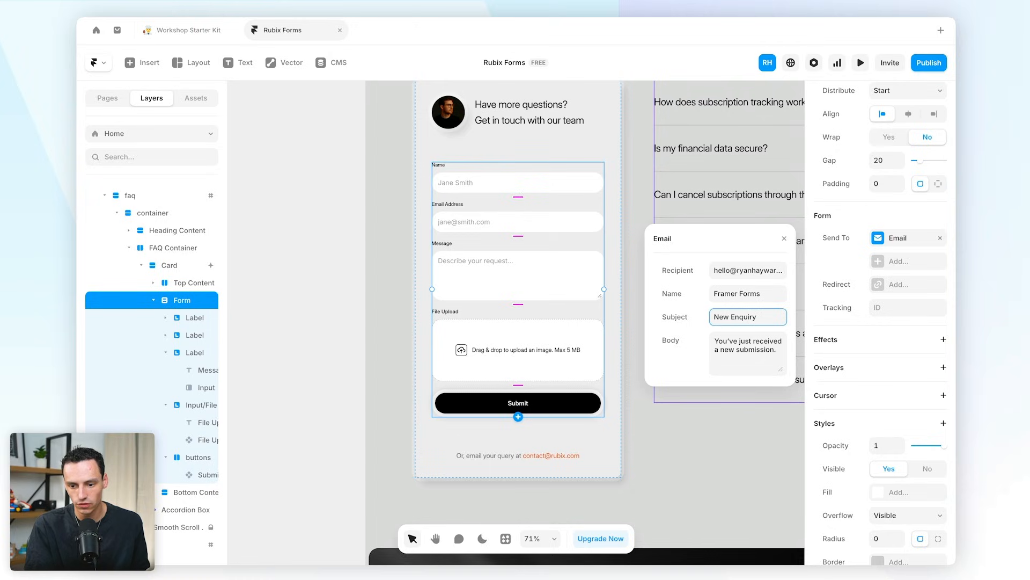
pyautogui.click(851, 300)
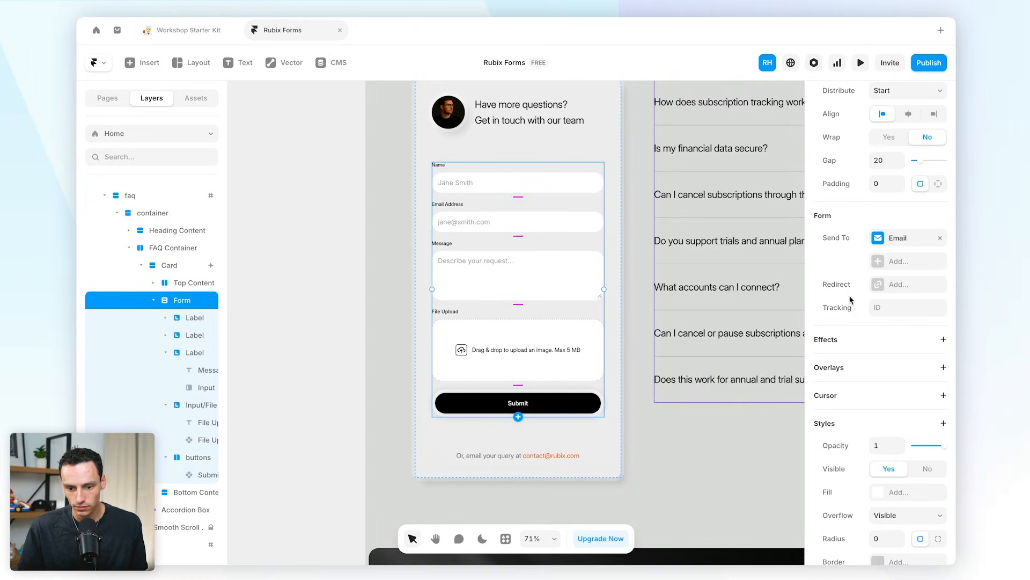
# - Turn on Redirect after submission, then select the Submit button and the whole form
pyautogui.click(894, 285)
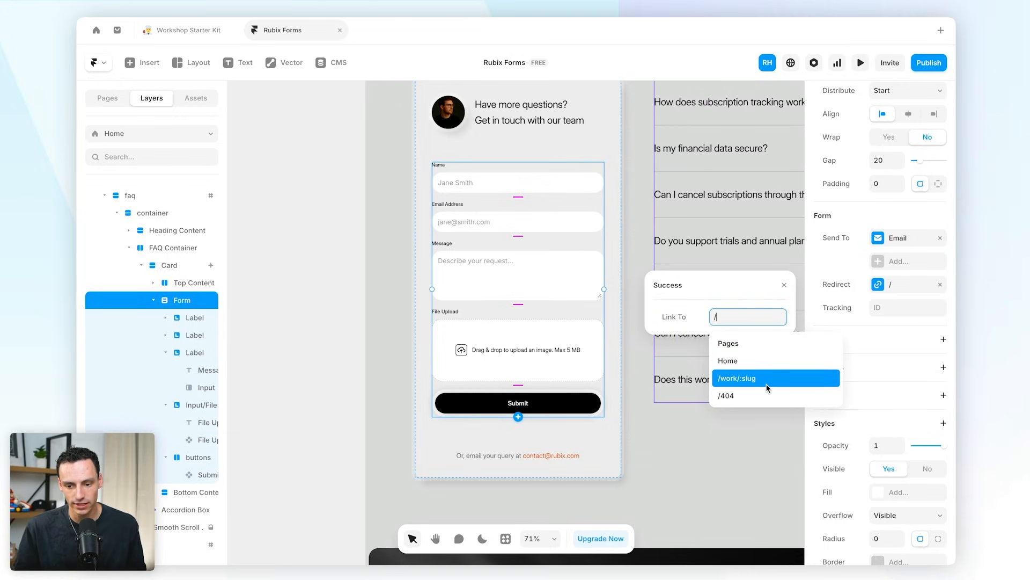
pyautogui.click(713, 444)
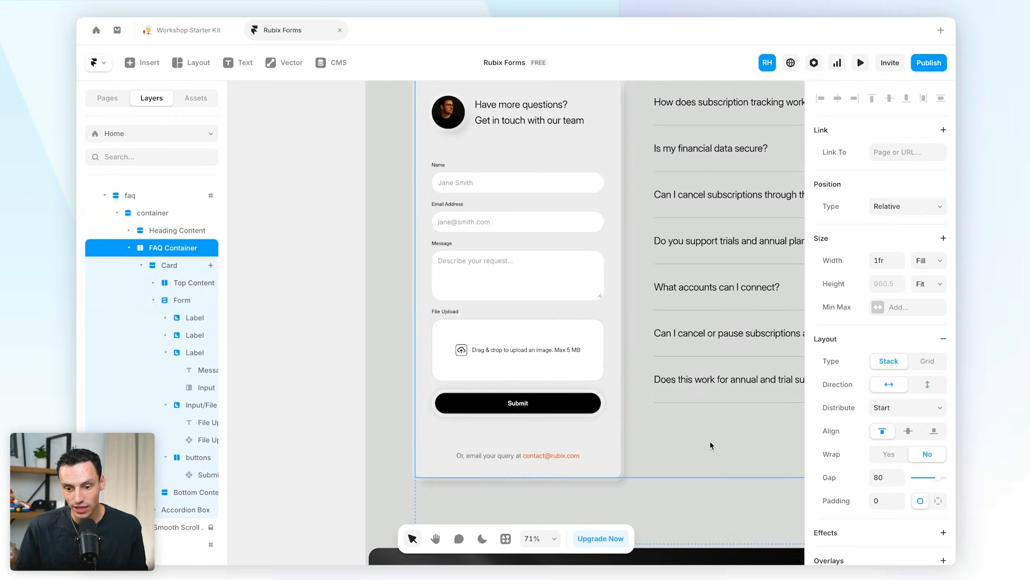
pyautogui.click(500, 410)
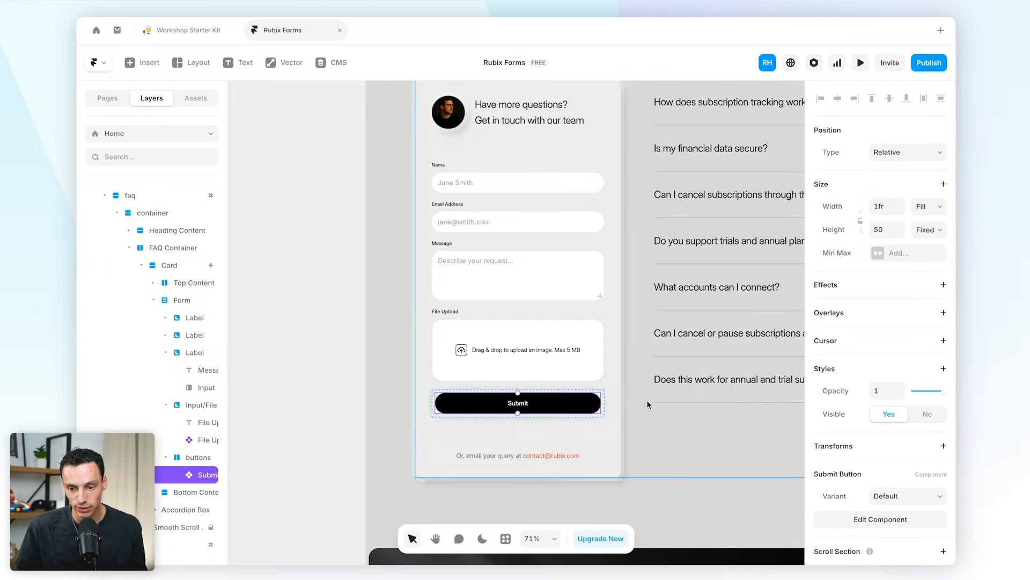
pyautogui.click(569, 386)
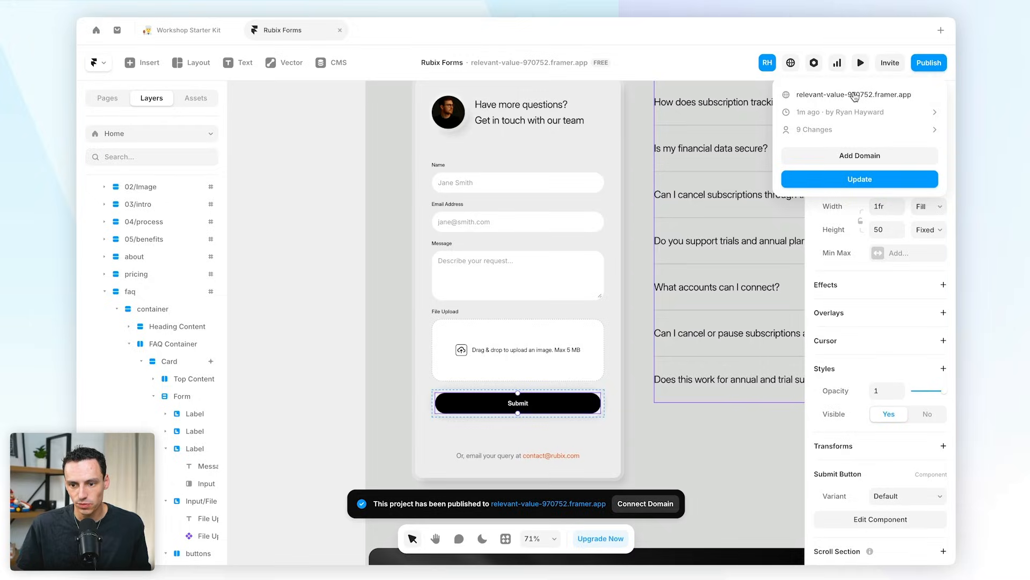
# - Open the published site in the browser and scroll down to the contact form
pyautogui.click(855, 97)
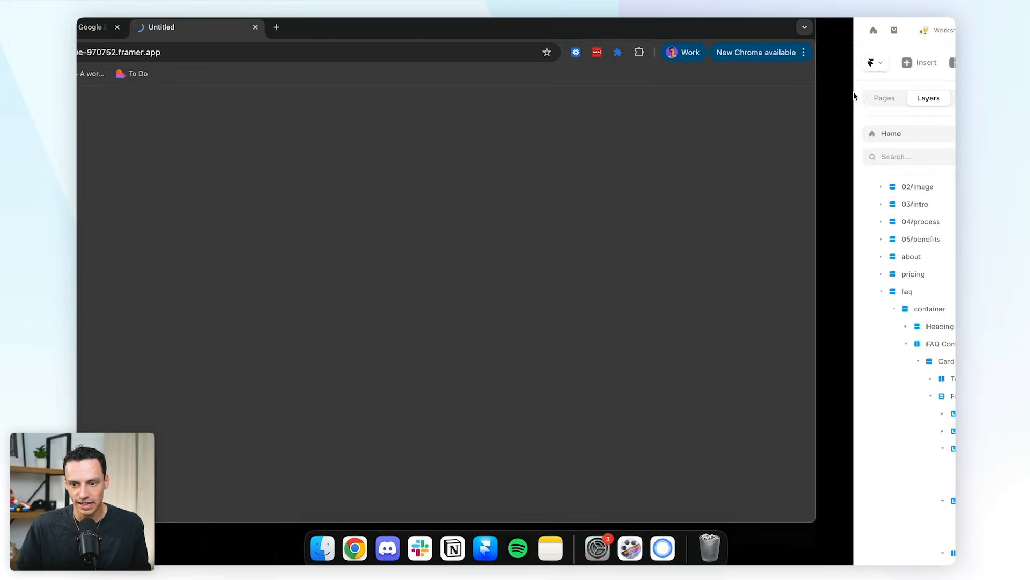
pyautogui.scroll(-20, 706, 354)
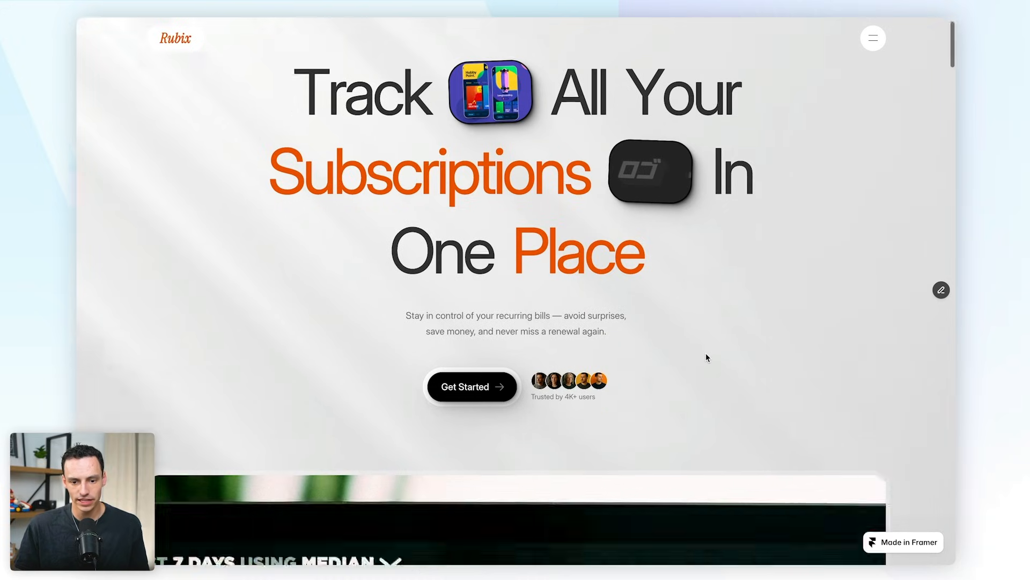
pyautogui.scroll(-20, 617, 318)
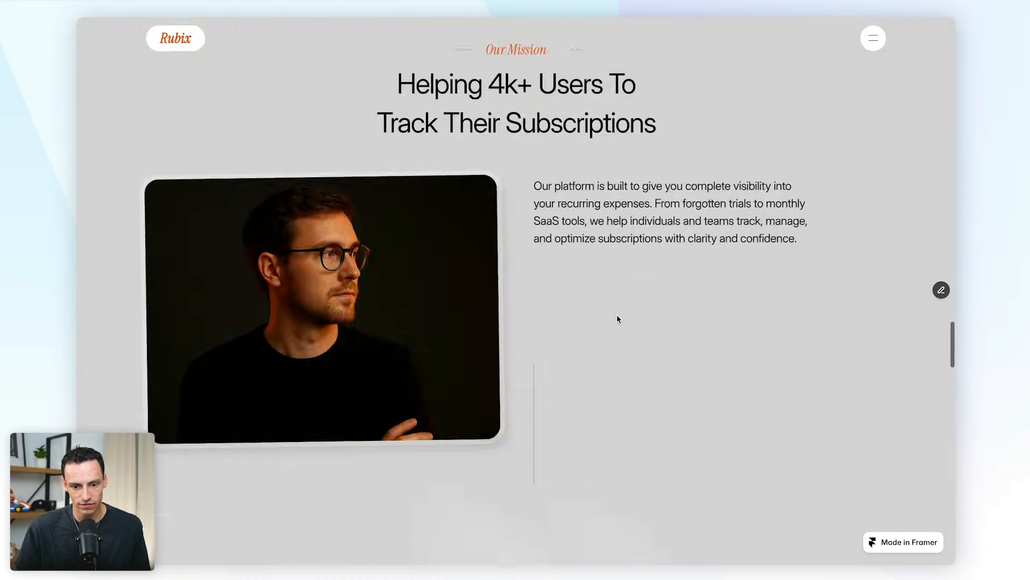
pyautogui.scroll(-5, 617, 319)
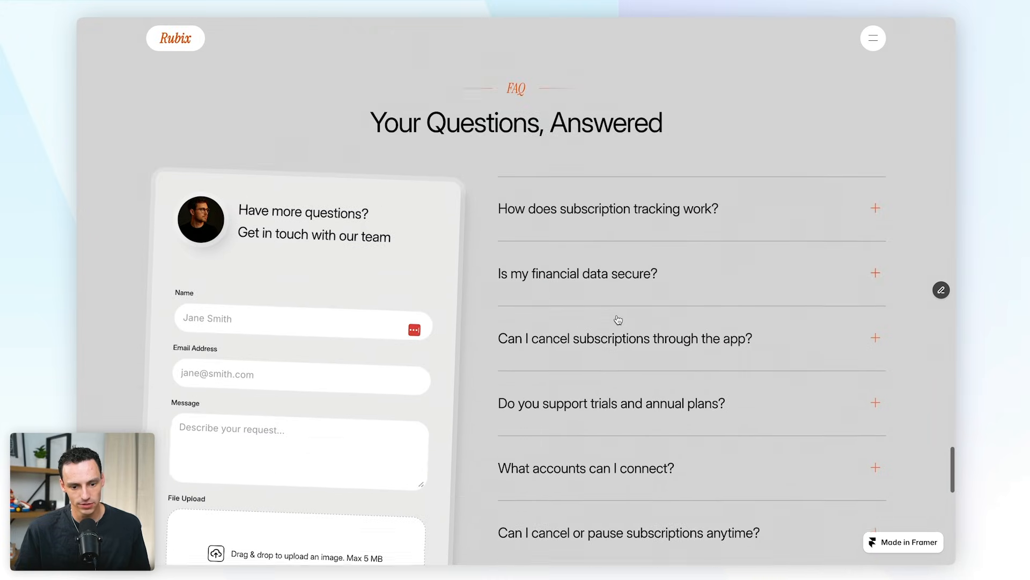
# - Enter a name, an e-mail address and the message 'Can you recreate this design?'
pyautogui.click(323, 253)
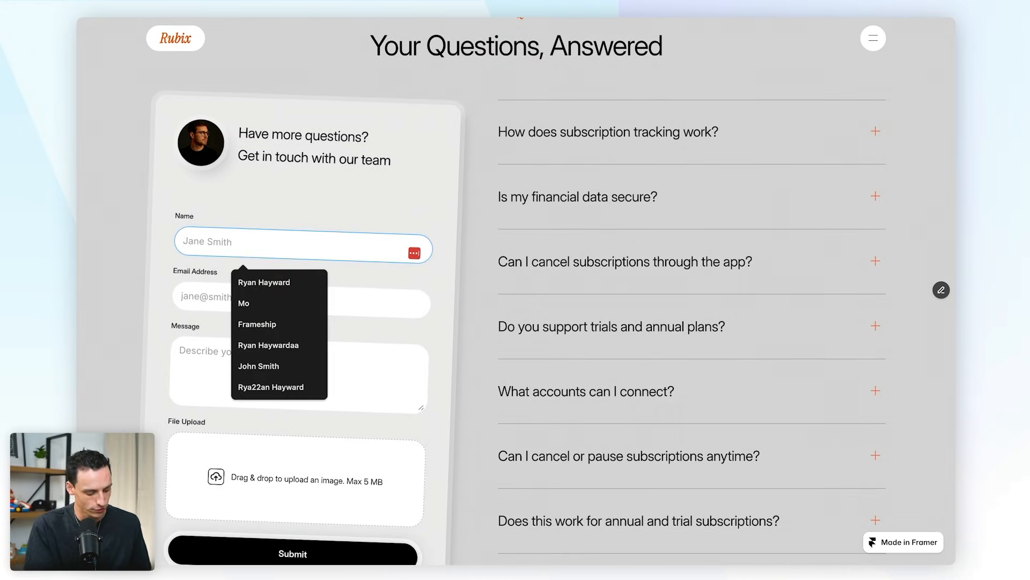
pyautogui.write('Ryan')
pyautogui.click(202, 291)
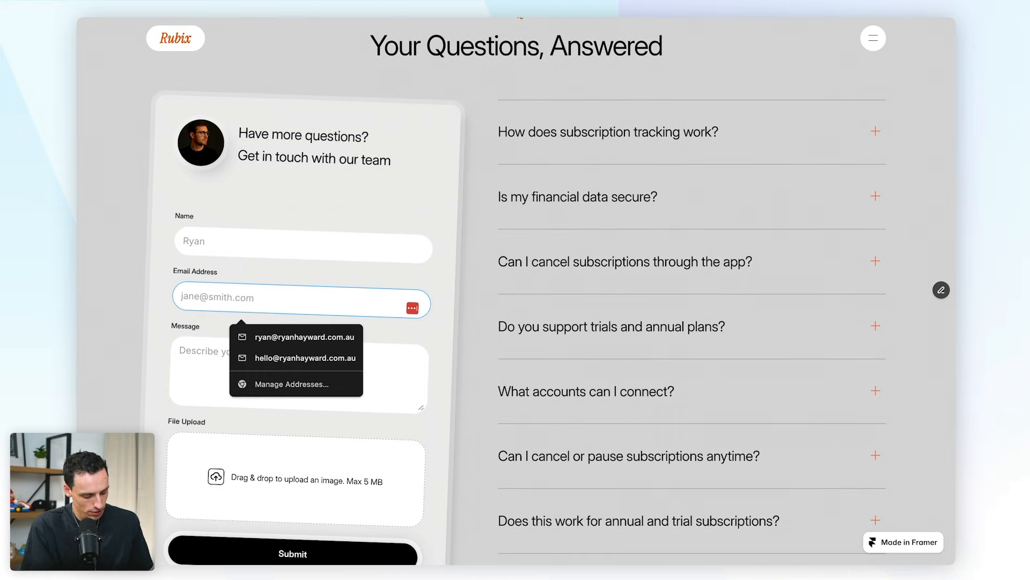
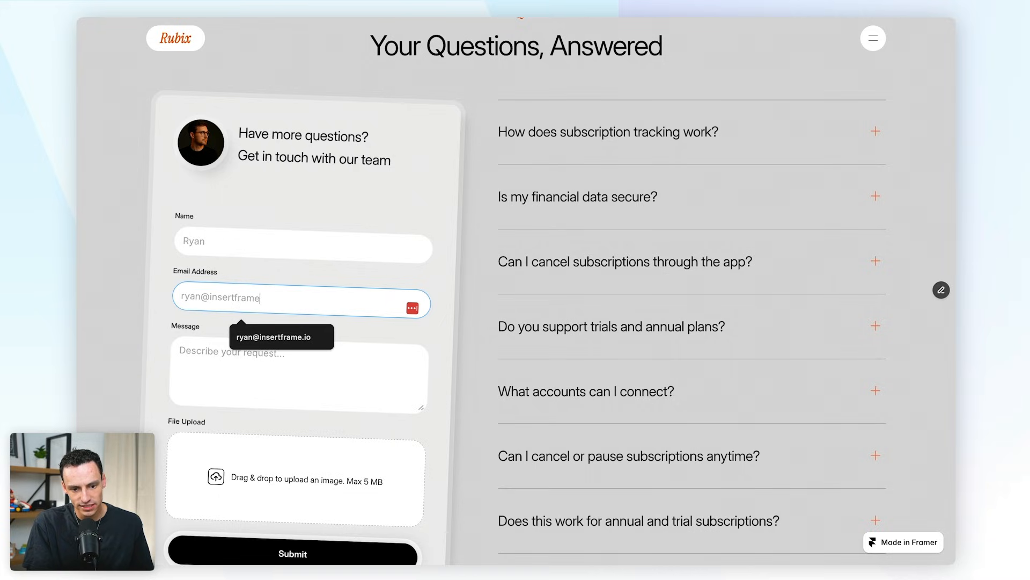
pyautogui.click(251, 352)
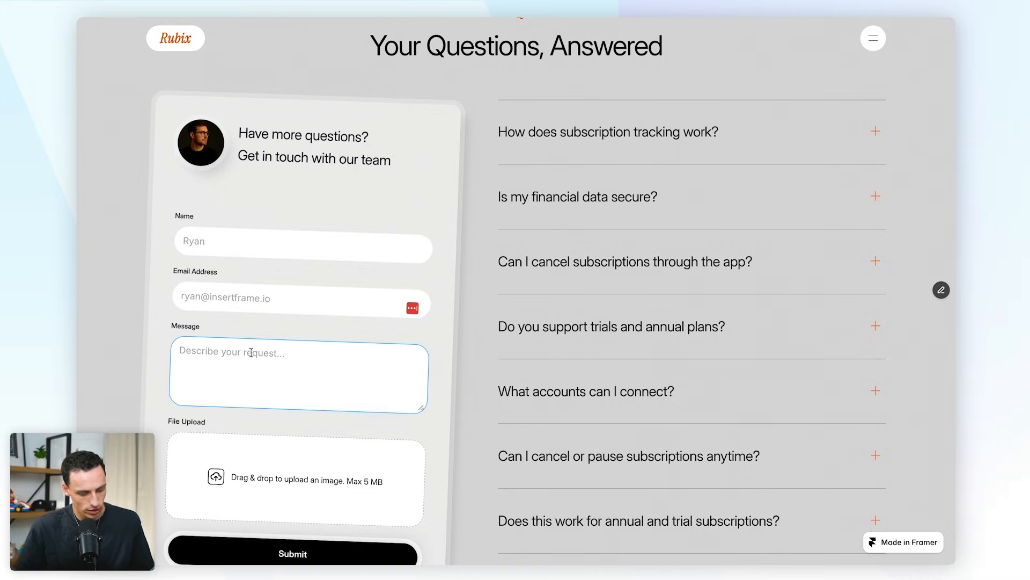
pyautogui.write('Can you recreat')
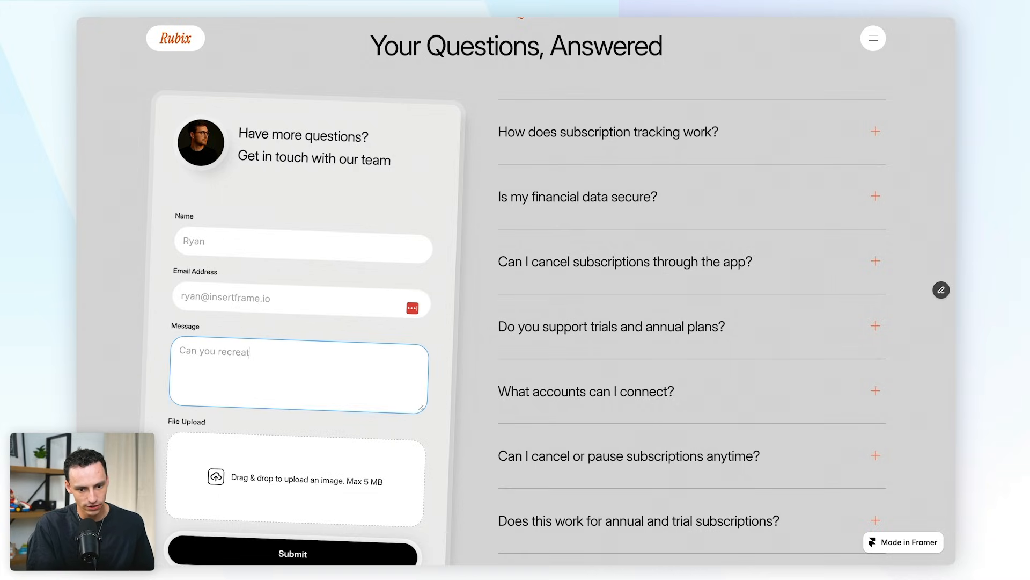
pyautogui.write('e this design?')
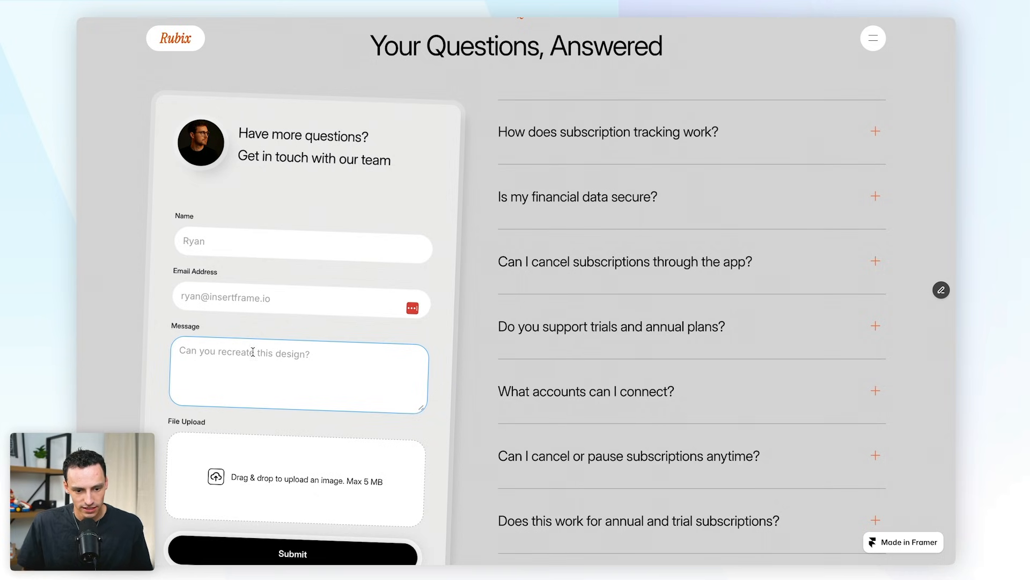
pyautogui.scroll(-3, 486, 384)
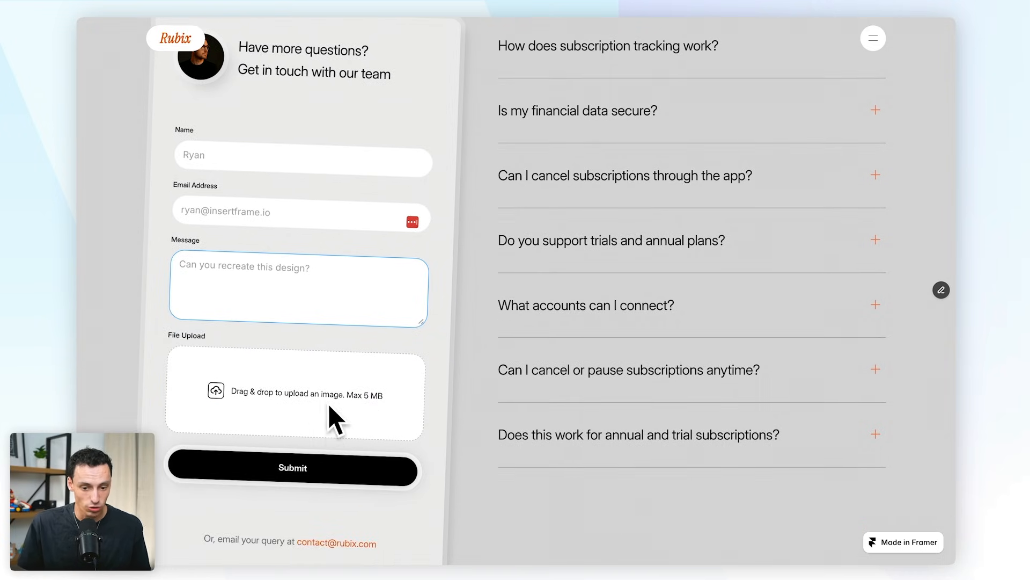
# - Attach 5.png from Downloads to the file upload field and submit the form
pyautogui.click(319, 399)
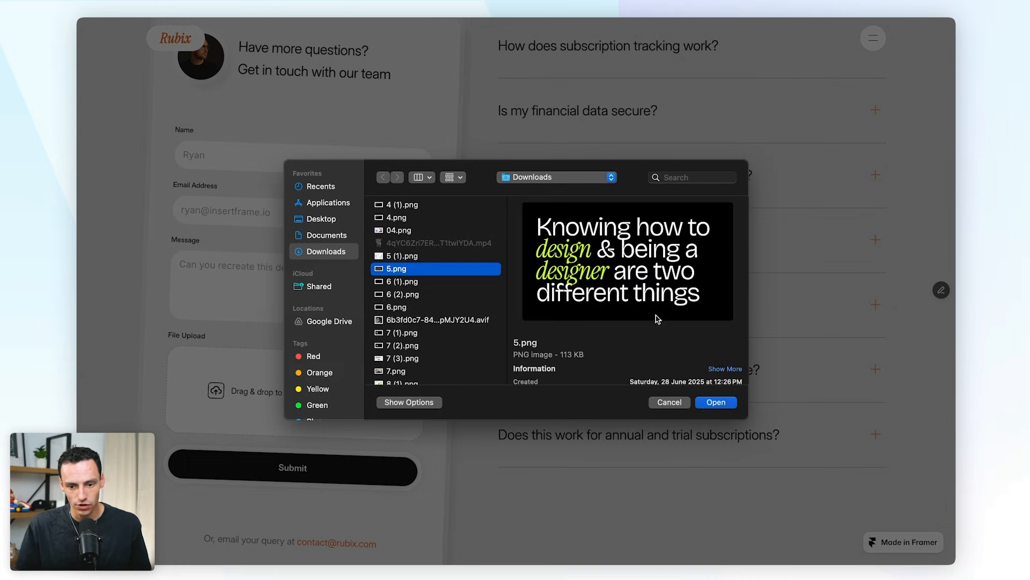
pyautogui.click(718, 403)
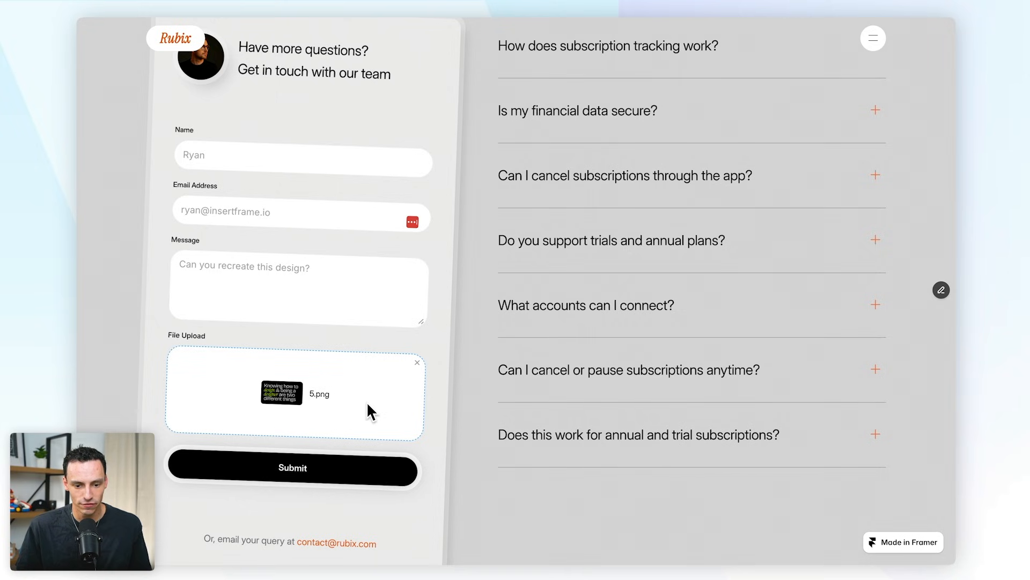
pyautogui.scroll(-3, 368, 404)
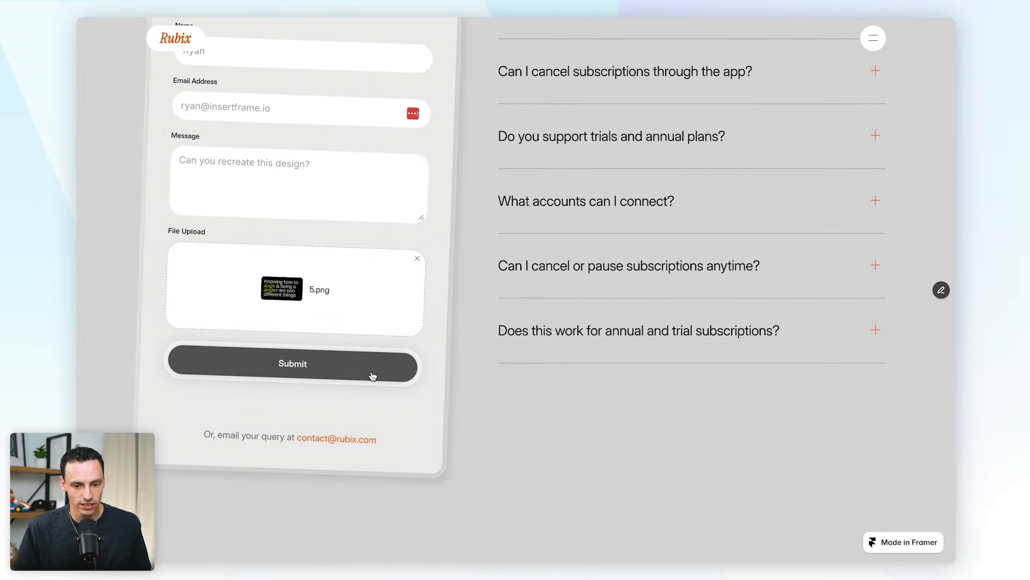
pyautogui.scroll(1, 477, 389)
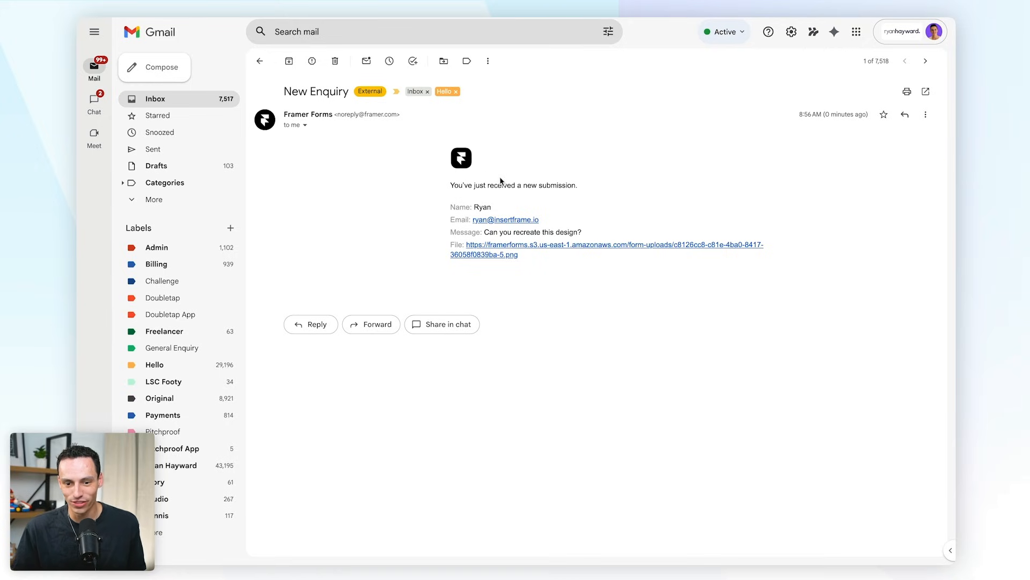
# - View the uploaded image via the New Enquiry email's file link, then return to the email
pyautogui.click(505, 256)
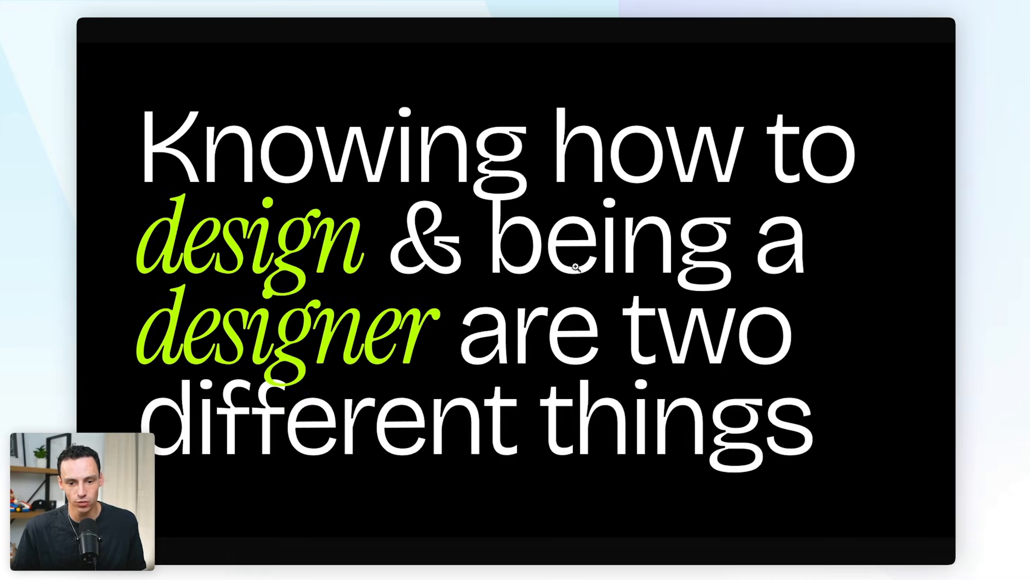
pyautogui.moveTo(407, 244); pyautogui.dragTo(396, 200)
pyautogui.moveTo(399, 20)
pyautogui.click(457, 28)
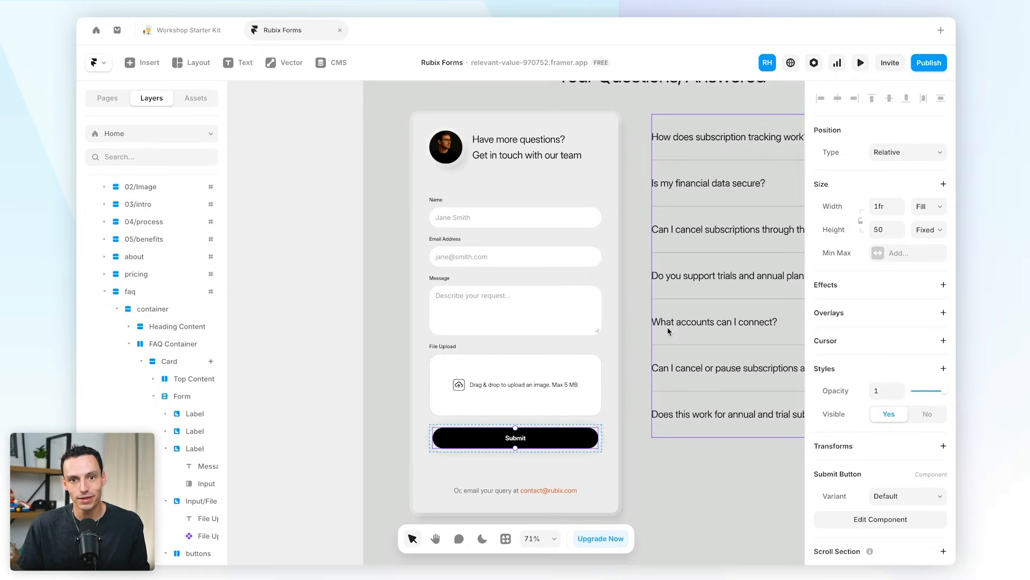
# - Select the File Upload component on the canvas to show its image types and 5 MB limit
pyautogui.click(546, 381)
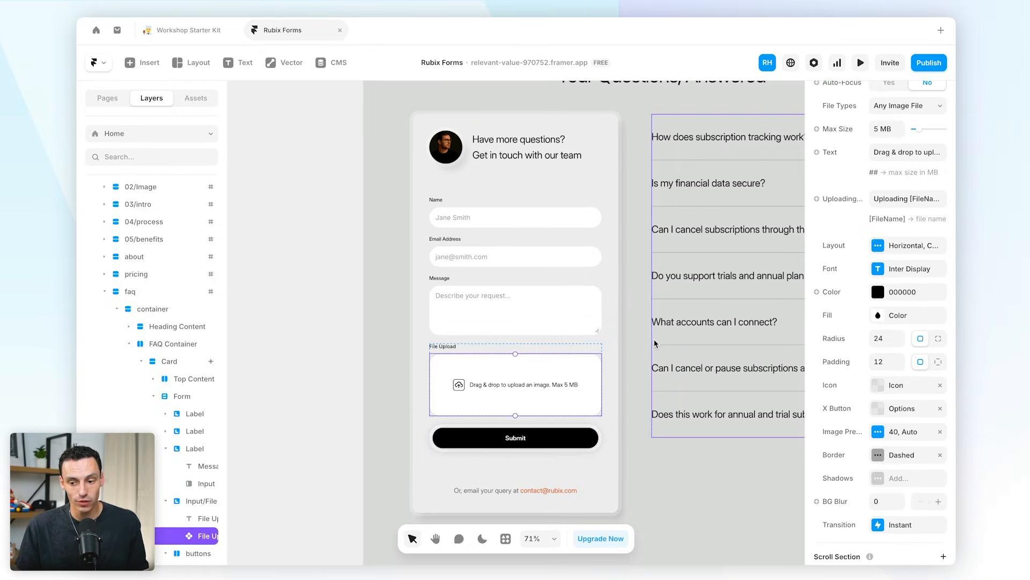